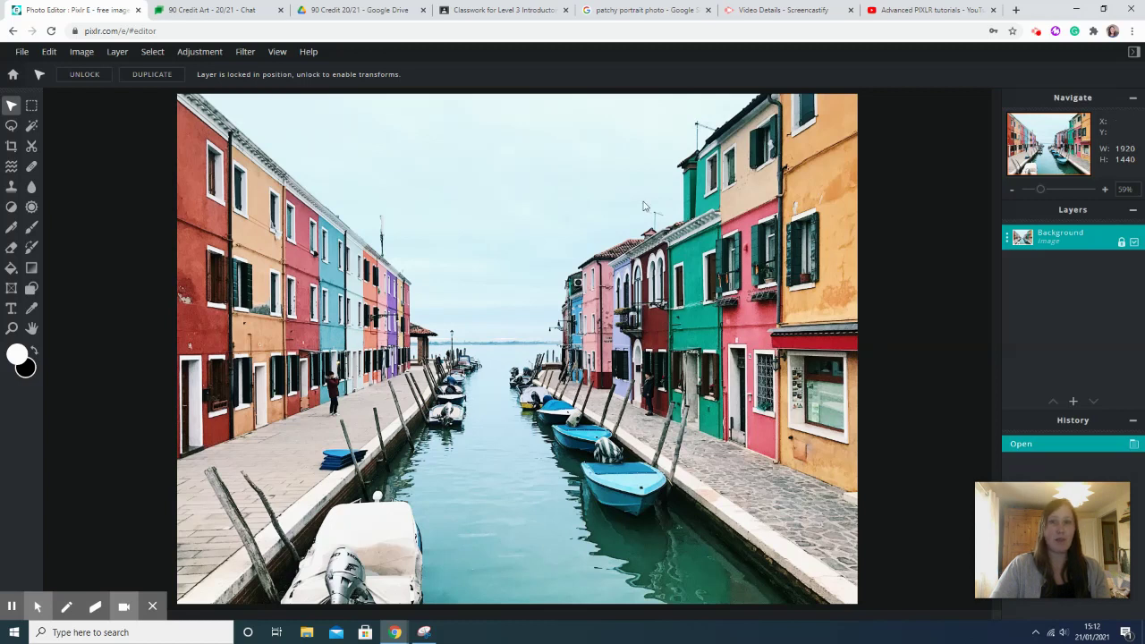
Open the stock image search and search for "penguin"
click(23, 52)
click(65, 121)
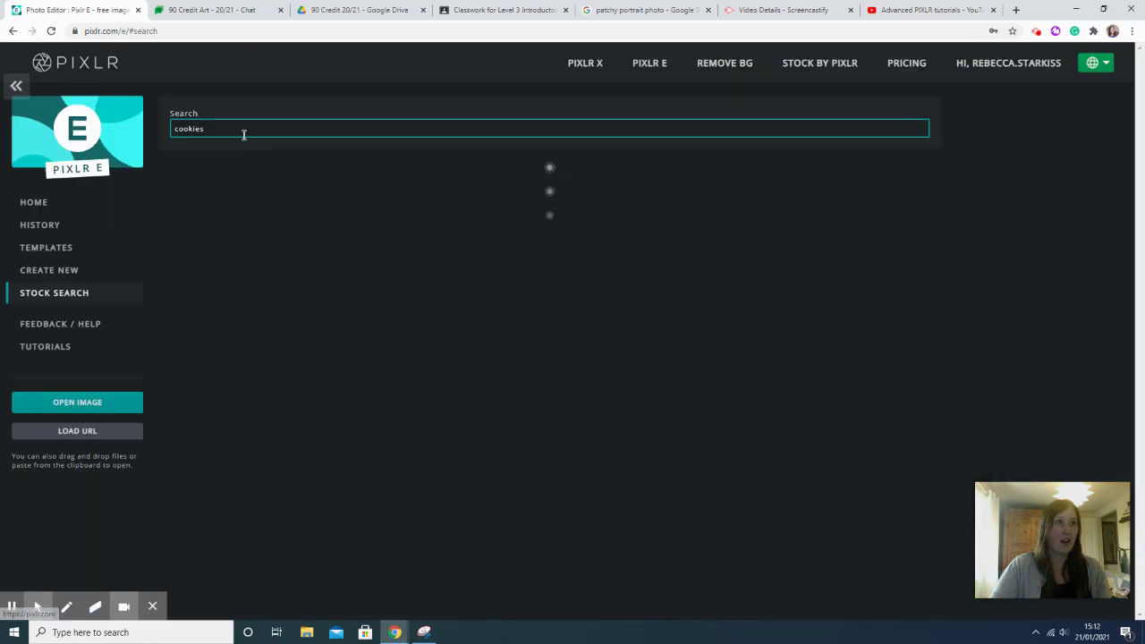
text(penguin)
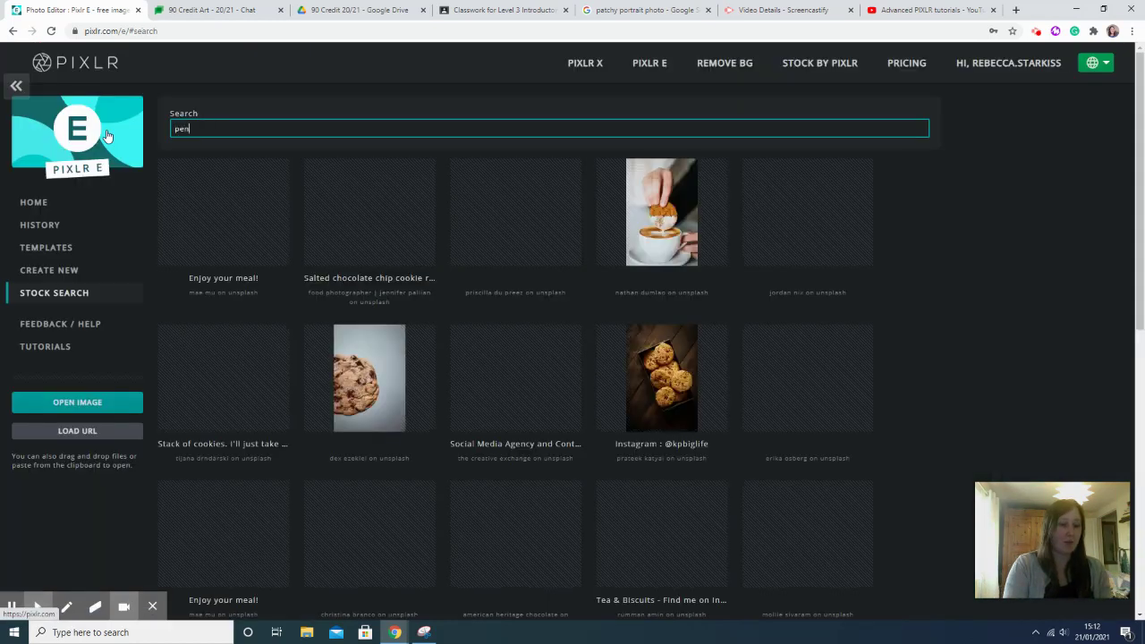
key(Return)
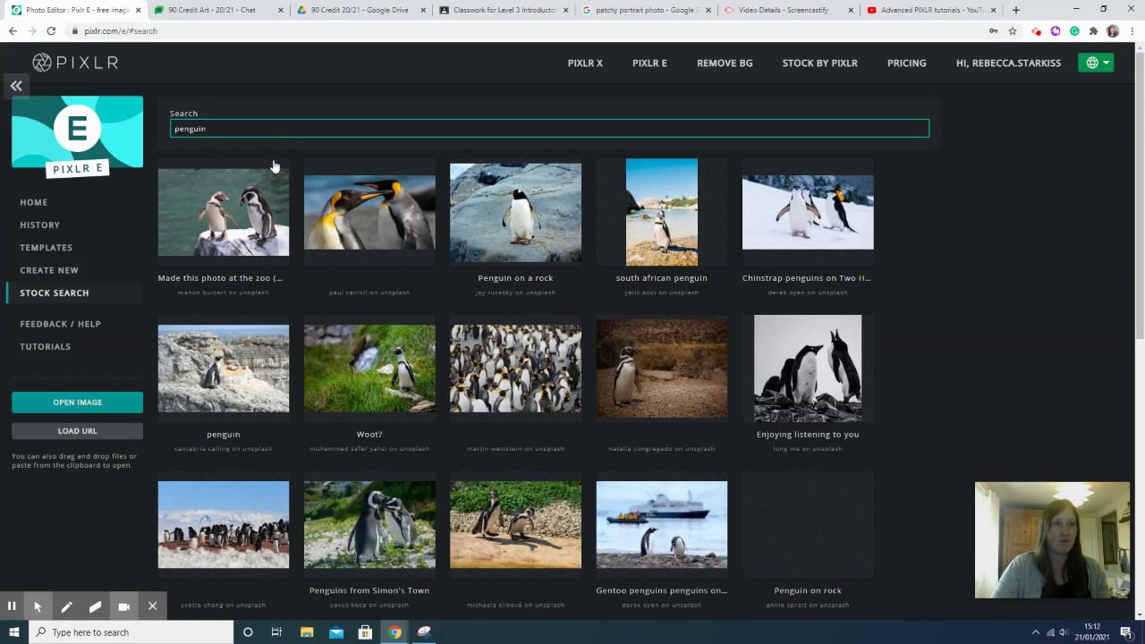
Load more search results and open the single penguin on a white background, pre-resized to Full HD at 1920 x 1280
scroll(528, 338, down, 5)
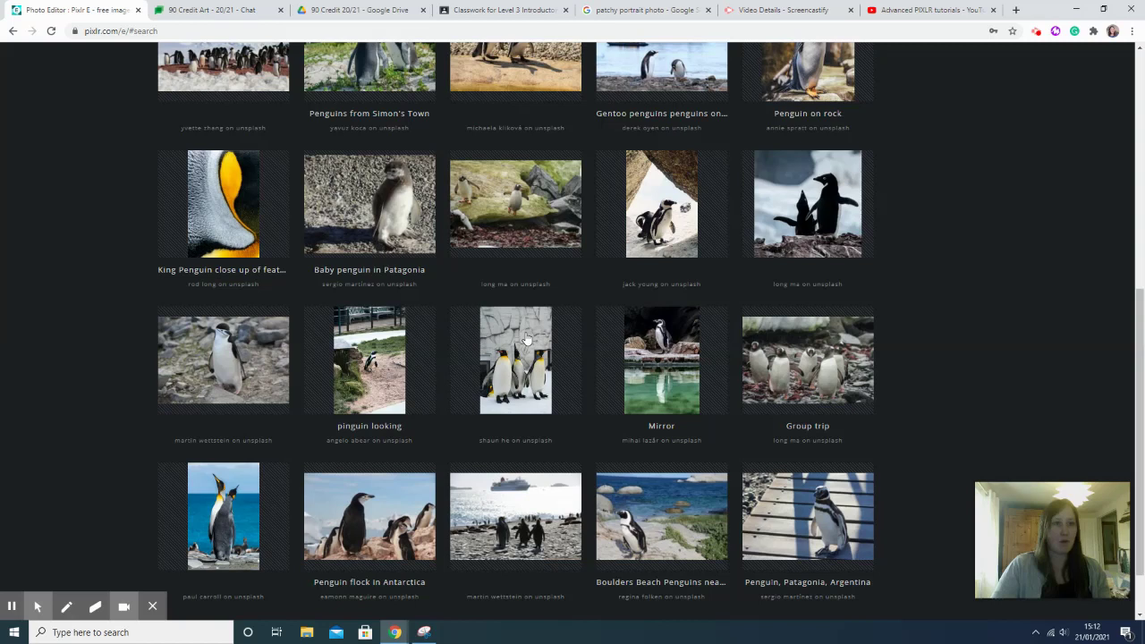
scroll(528, 338, down, 1)
click(522, 577)
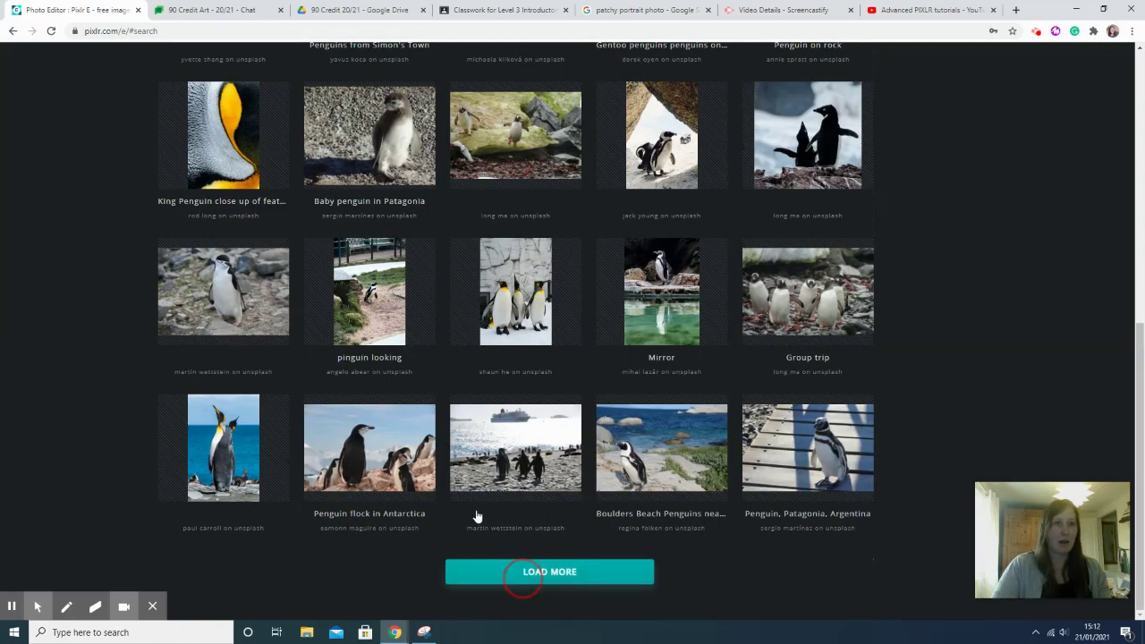
scroll(608, 492, down, 3)
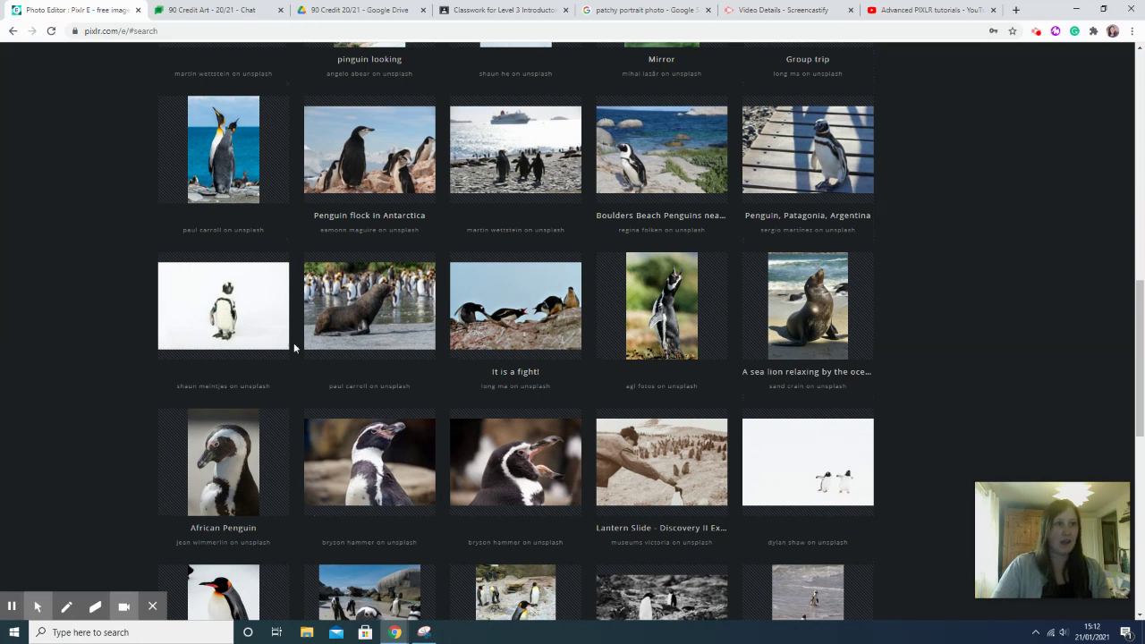
scroll(438, 430, down, 2)
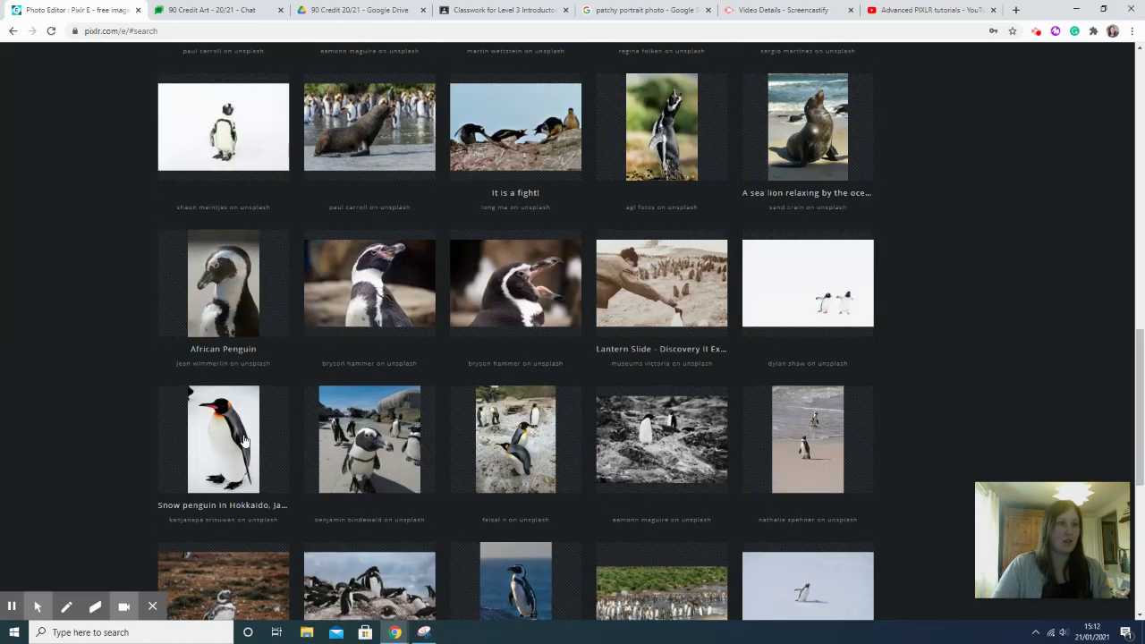
click(333, 487)
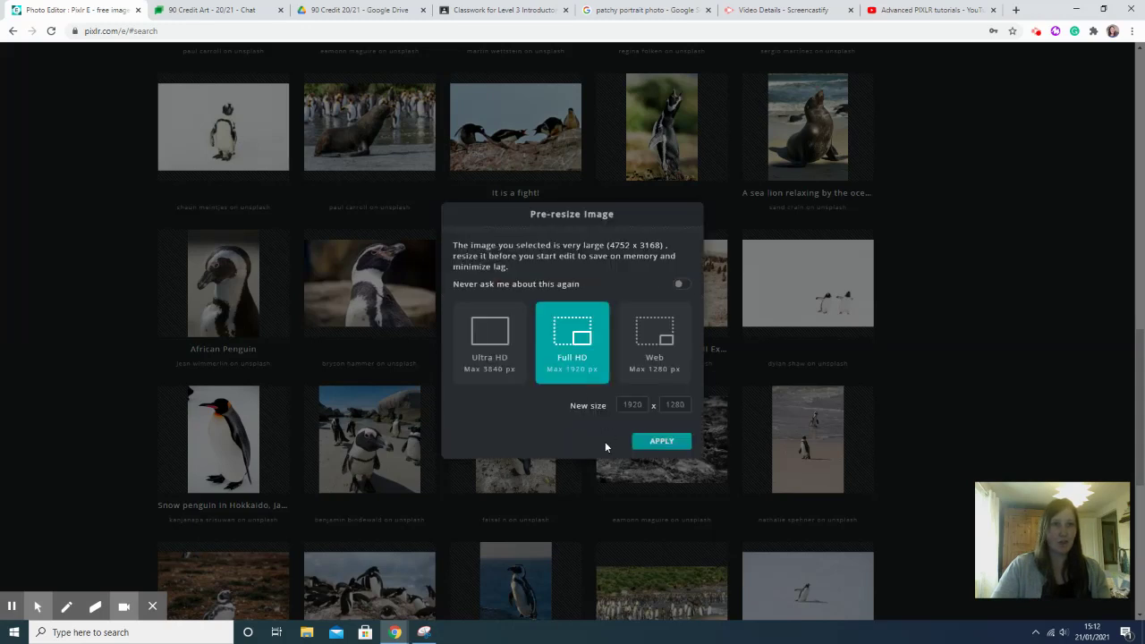
click(662, 446)
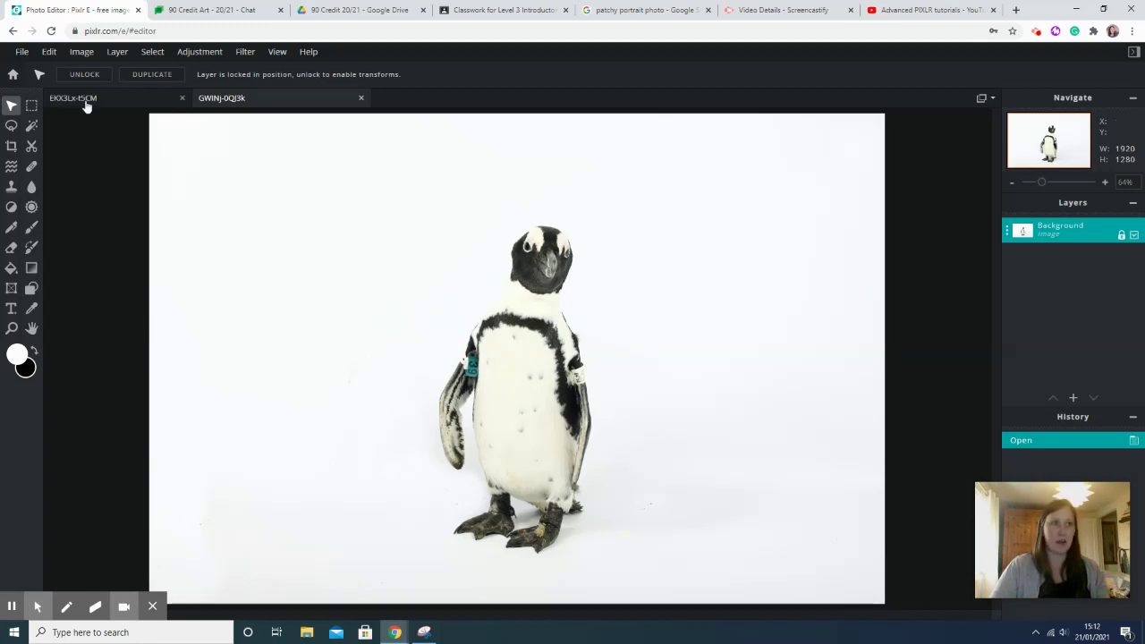
Copy the penguin photo into the canal image as a new layer, aligned at position 0, 0 and enlarged to 2159 x 1439
click(237, 105)
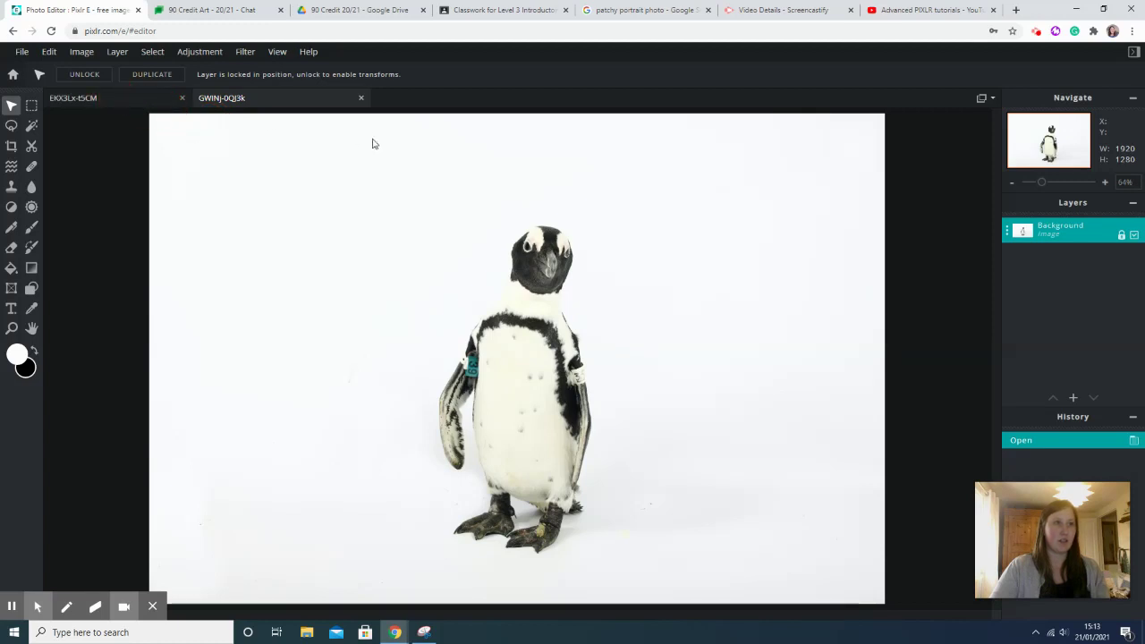
drag(1036, 236, 505, 327)
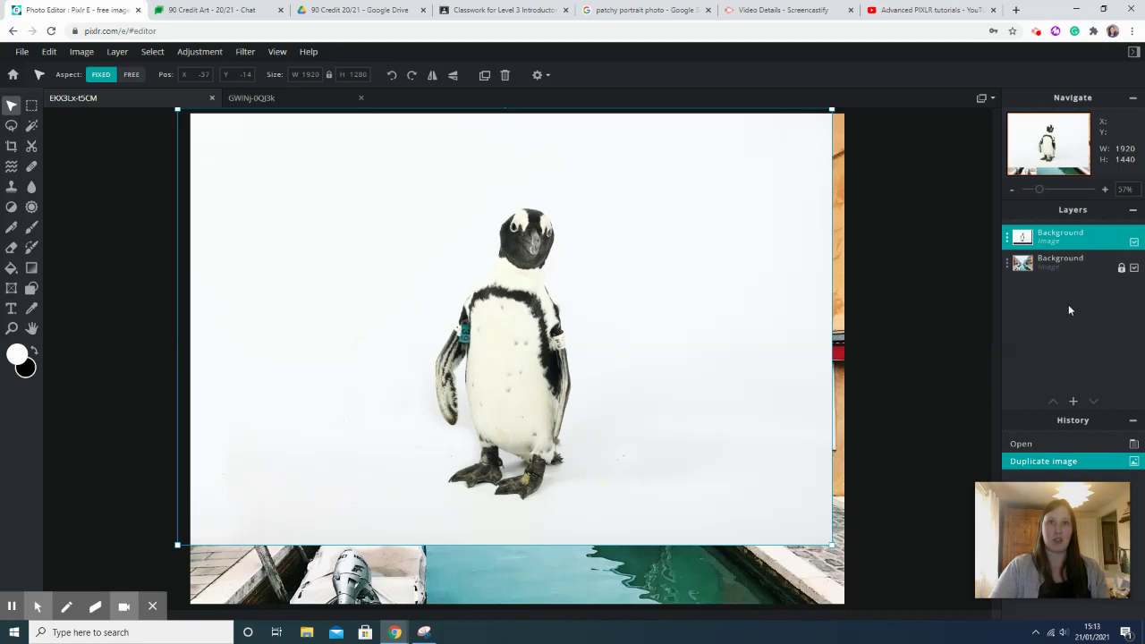
key(ctrl+minus)
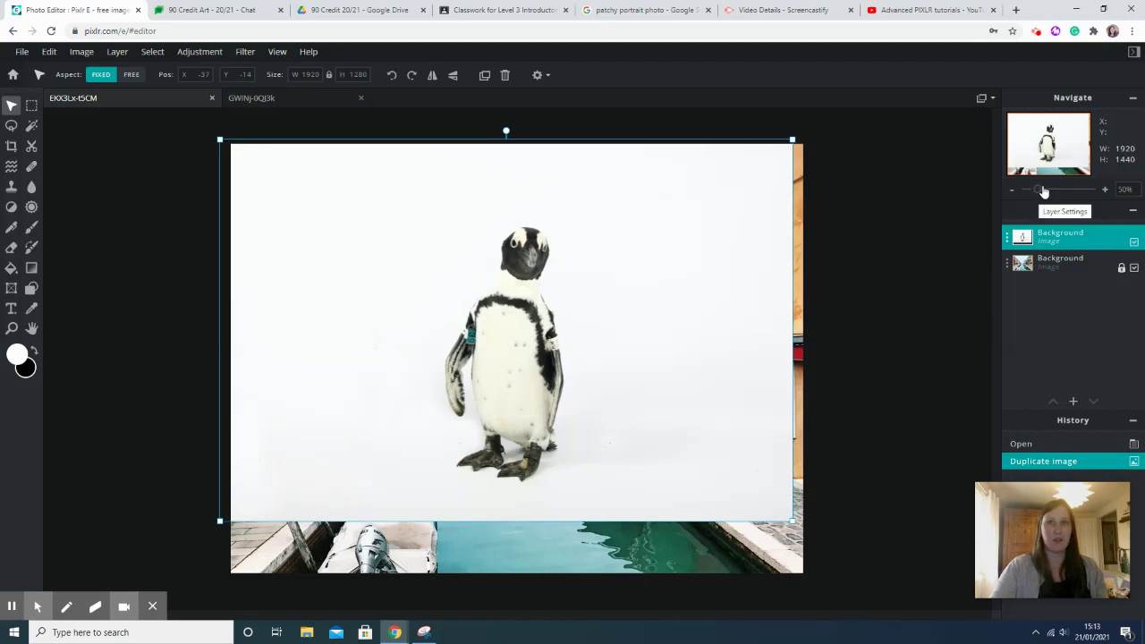
mouse_move(1040, 192)
mouse_down()
mouse_move(1062, 190)
mouse_move(1035, 189)
mouse_up()
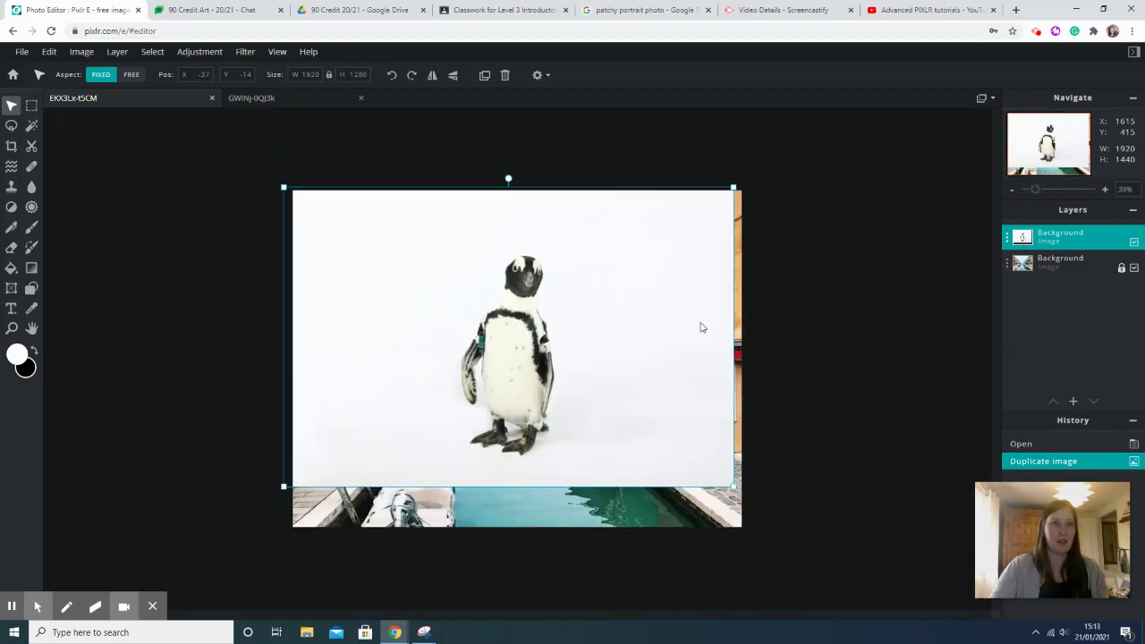
click(640, 360)
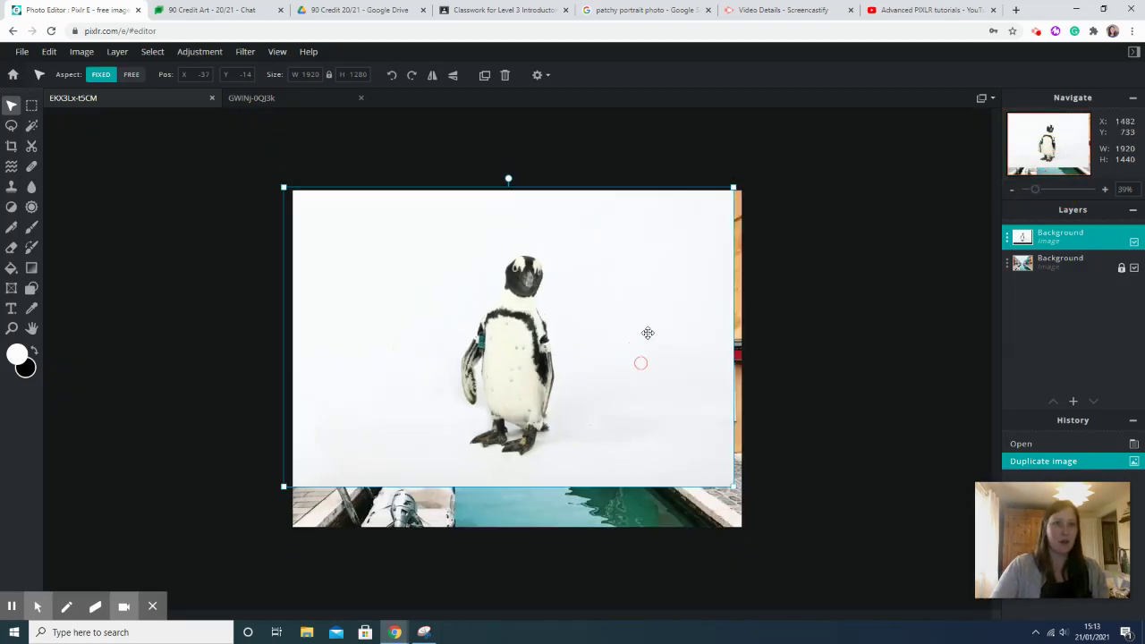
mouse_move(628, 393)
mouse_down()
mouse_move(641, 403)
mouse_move(636, 394)
mouse_up()
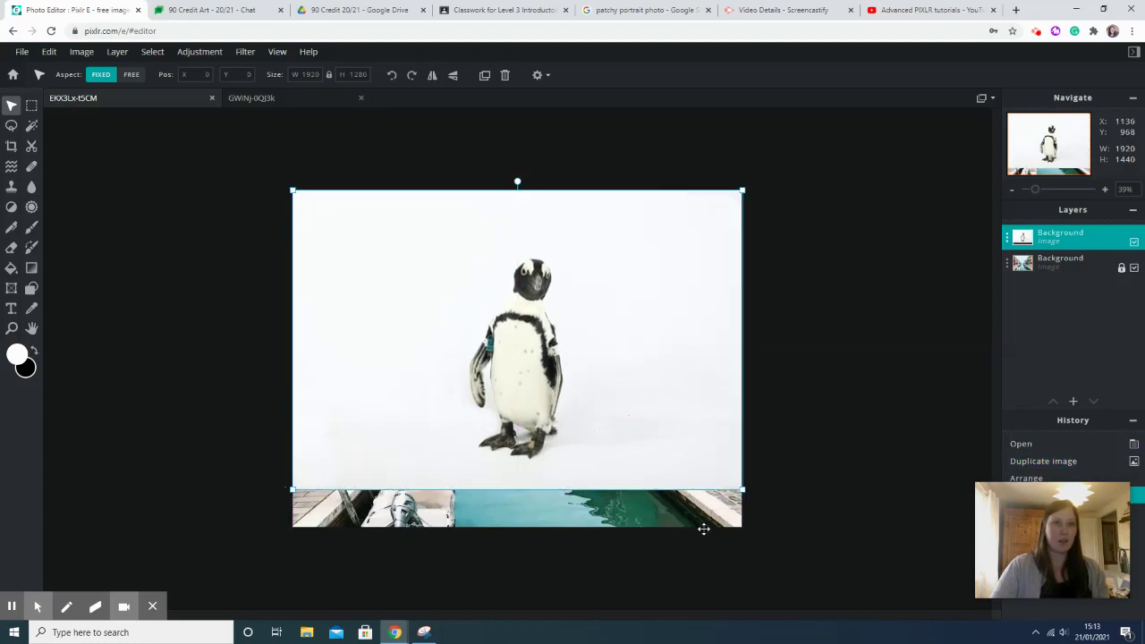
drag(742, 490, 799, 540)
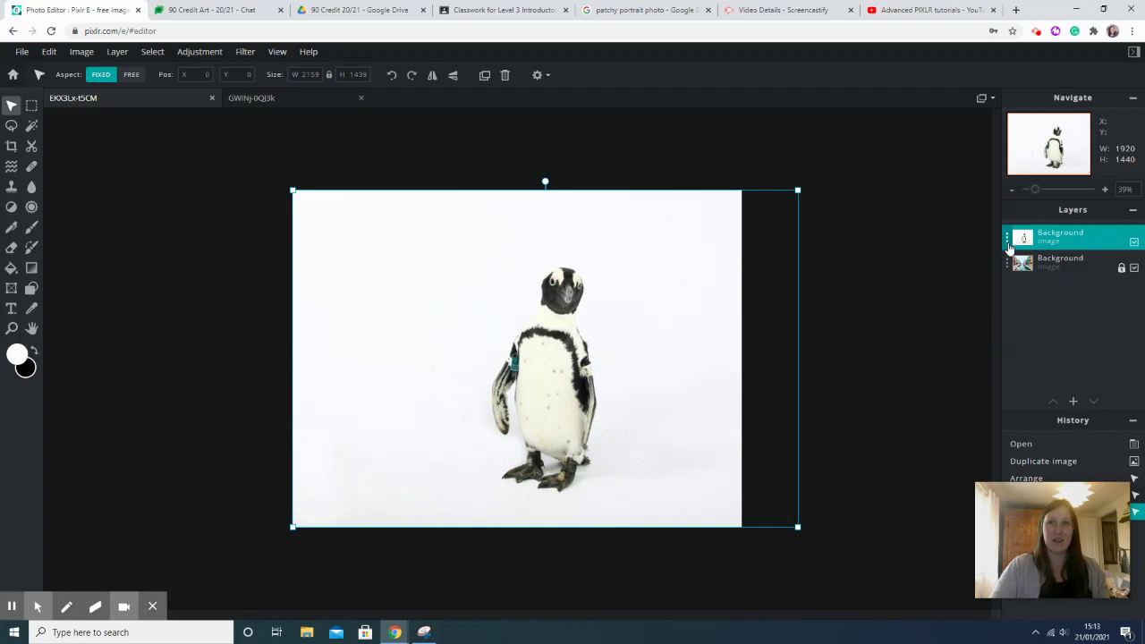
Set the penguin layer's blend mode to Overlay and keep its transparency at 100
click(1008, 247)
click(1008, 243)
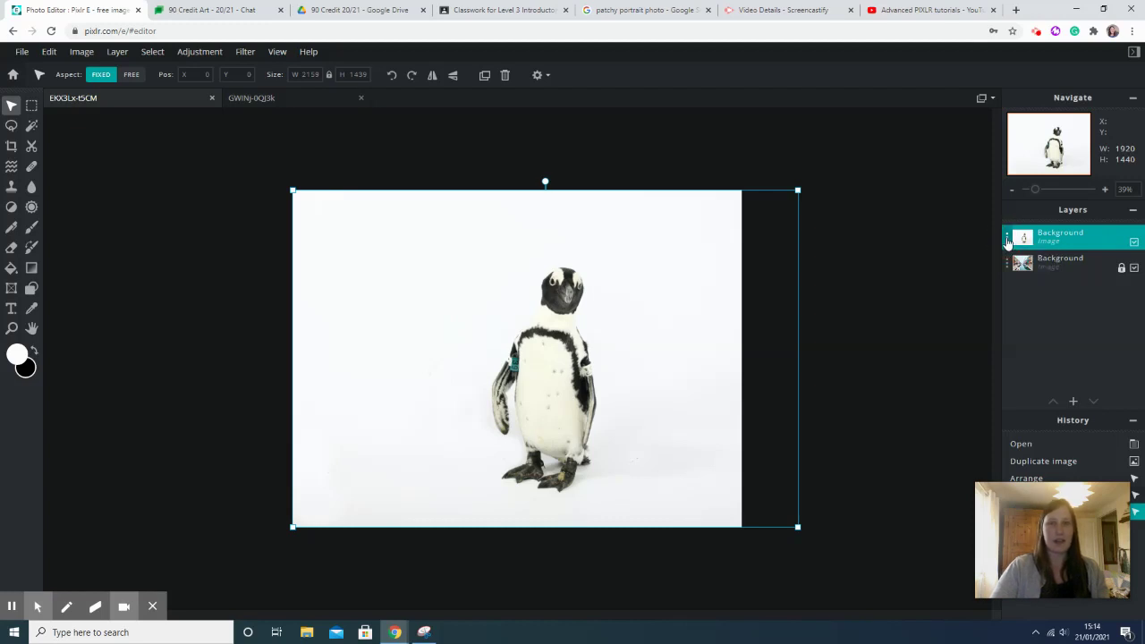
click(1006, 240)
click(1006, 240)
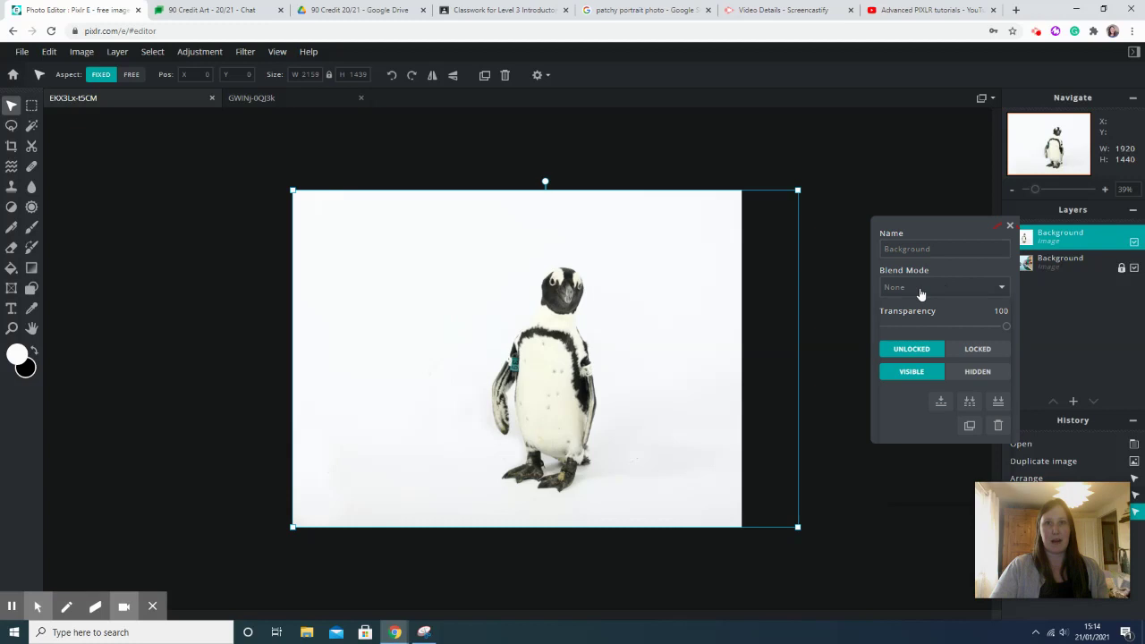
click(921, 291)
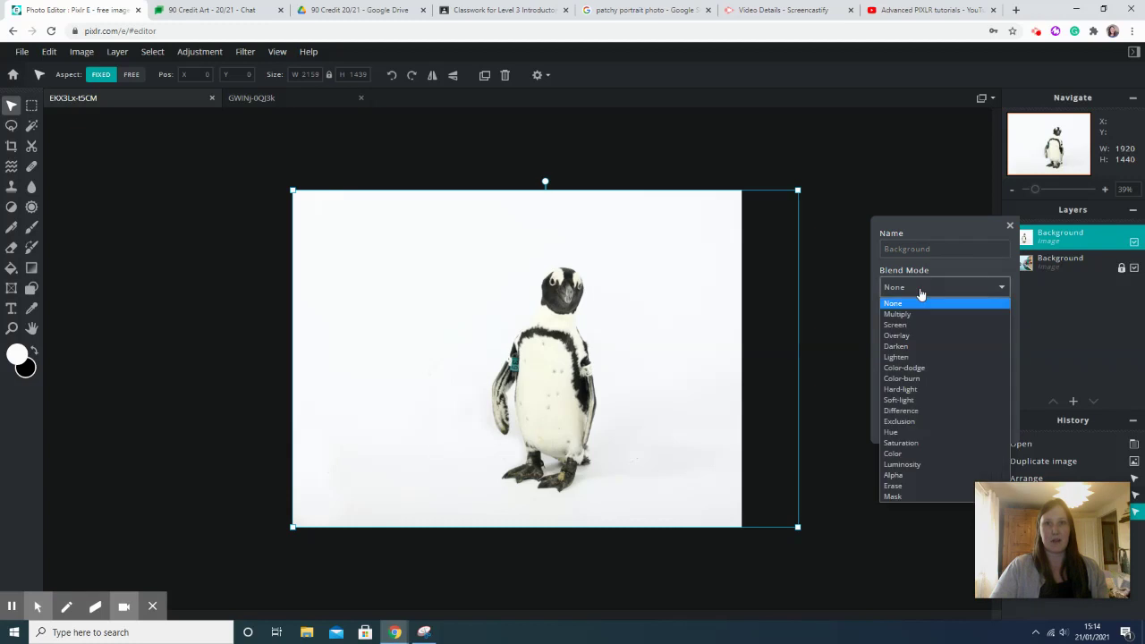
click(913, 336)
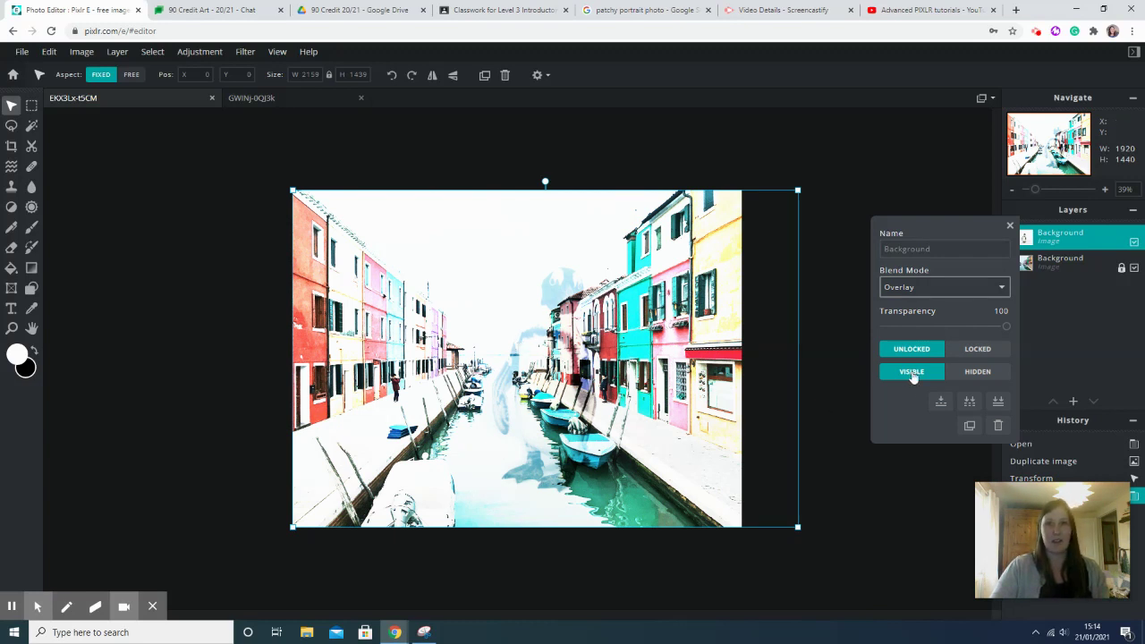
mouse_move(1002, 327)
mouse_down()
mouse_move(921, 327)
mouse_move(1015, 330)
mouse_up()
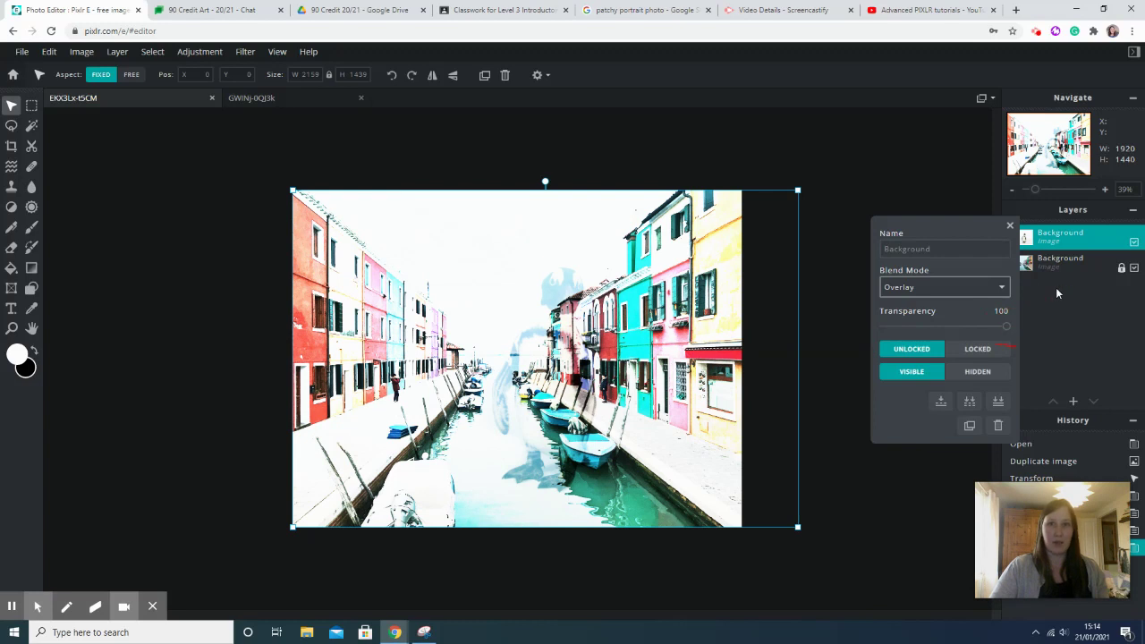
Lower the transparency of the locked canal layer to 54
click(1050, 266)
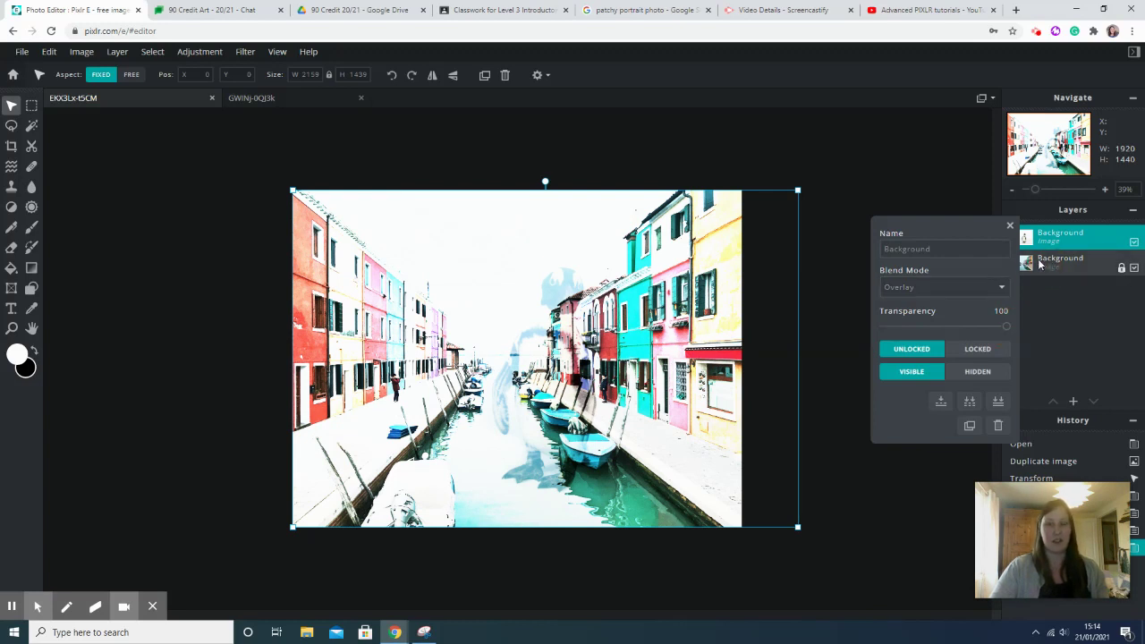
click(1011, 228)
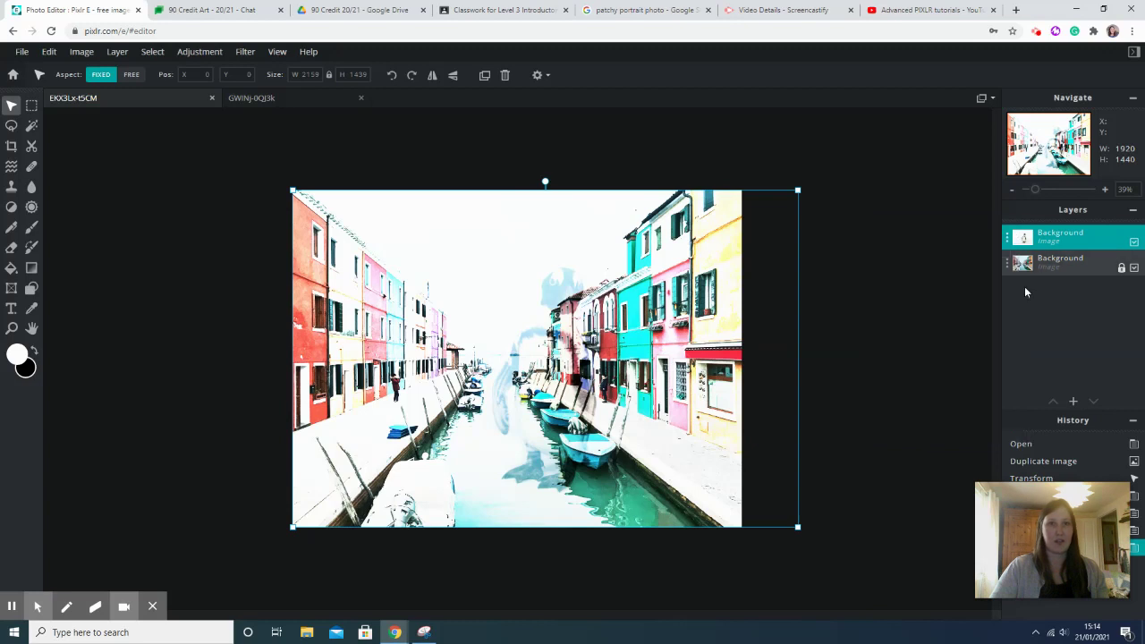
click(1008, 266)
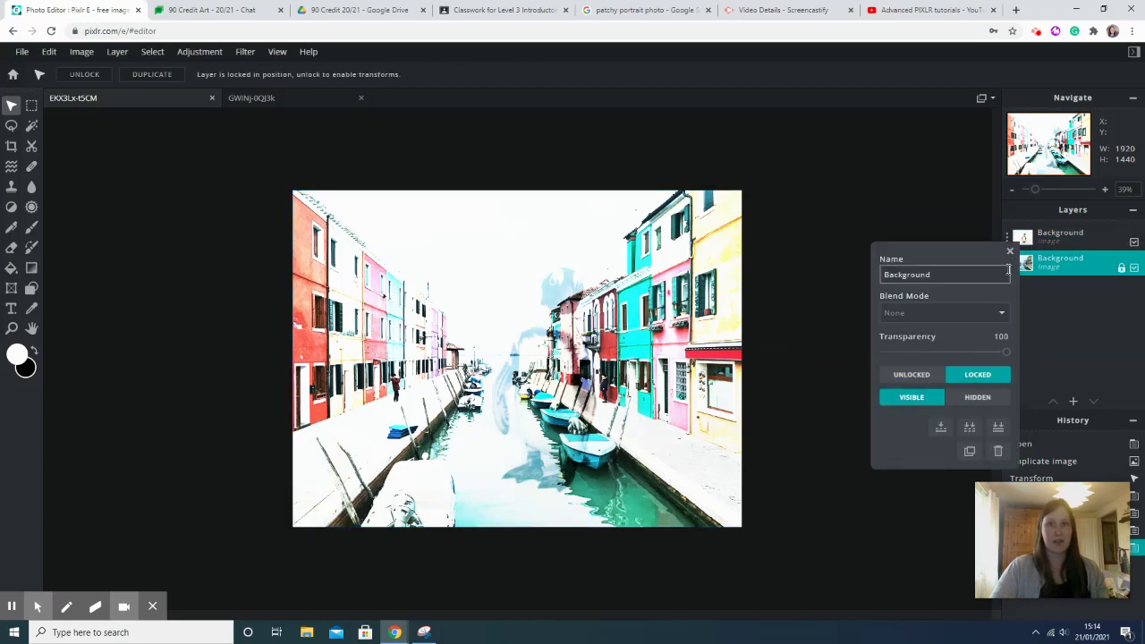
drag(1006, 352, 951, 355)
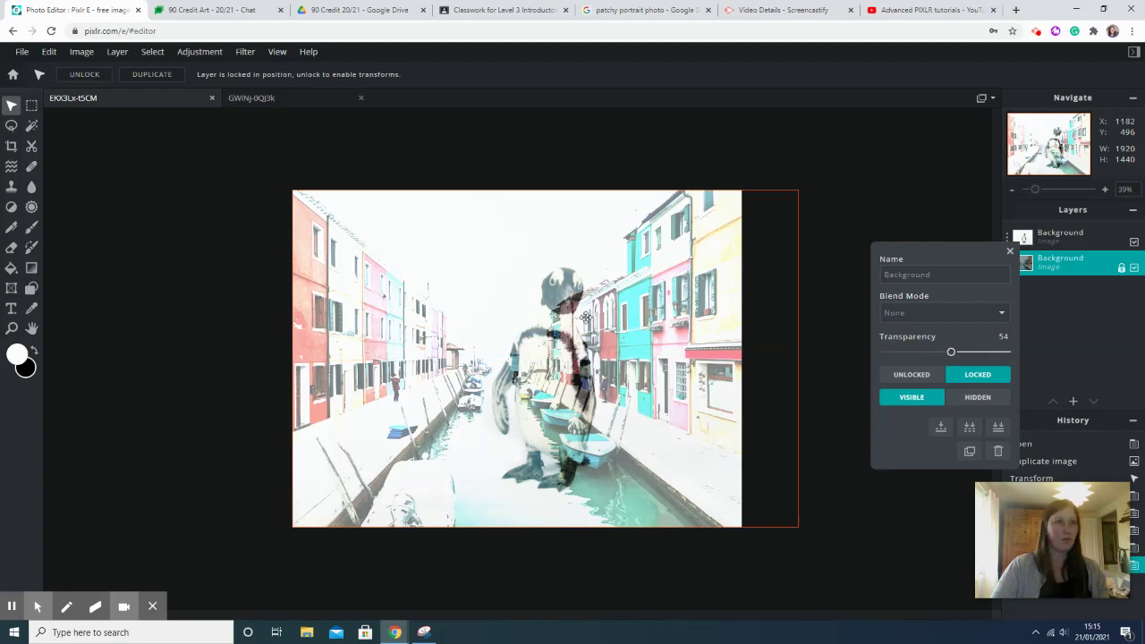
Delete the penguin layer from the canal image
click(1055, 233)
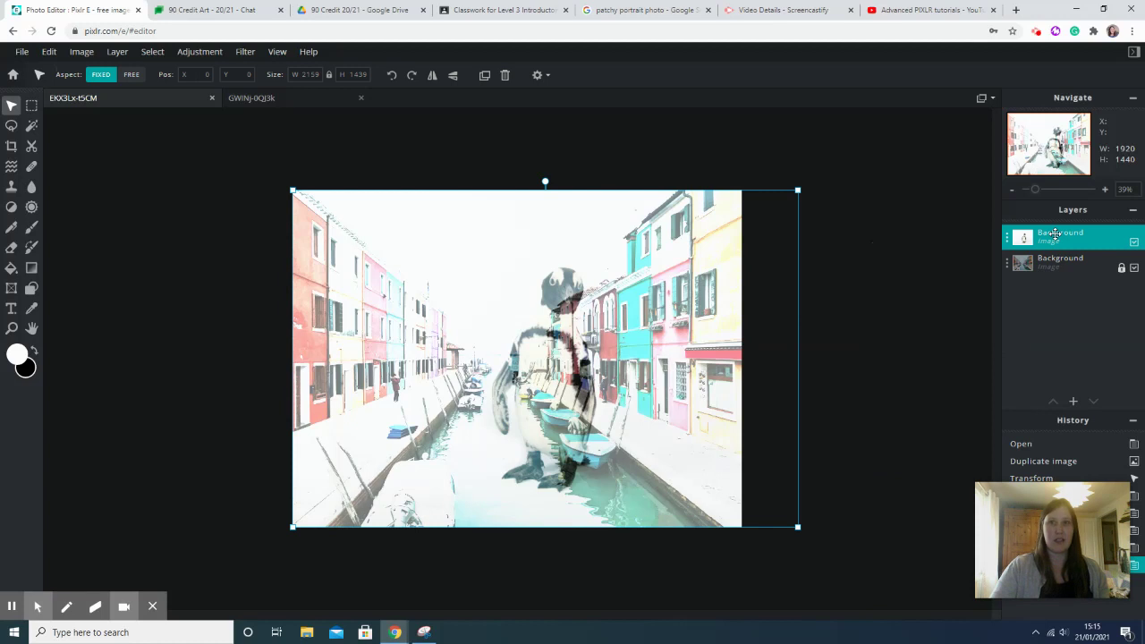
click(1007, 238)
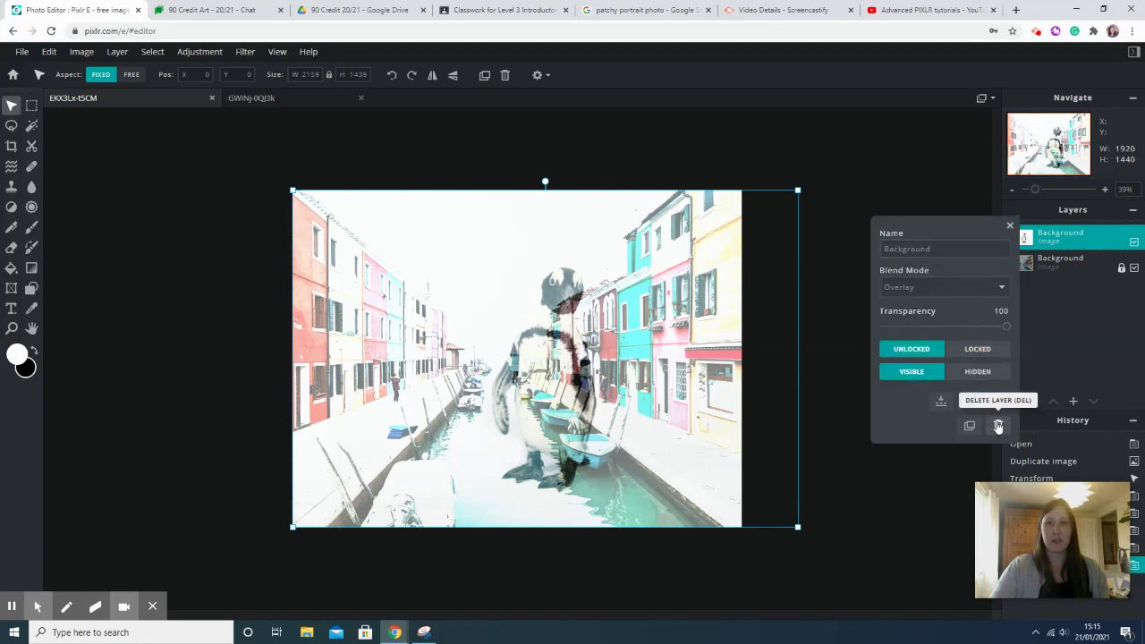
click(998, 426)
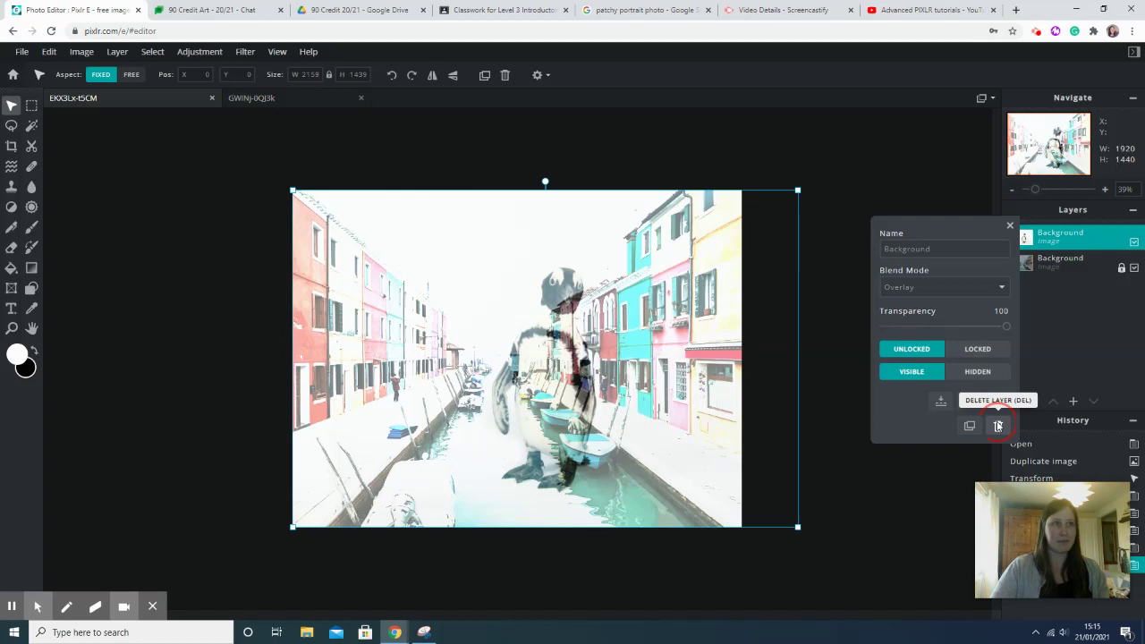
click(998, 425)
Set the canal layer's transparency back to 100 and close its layer settings
click(1005, 239)
click(950, 326)
drag(1004, 329, 1016, 330)
click(839, 371)
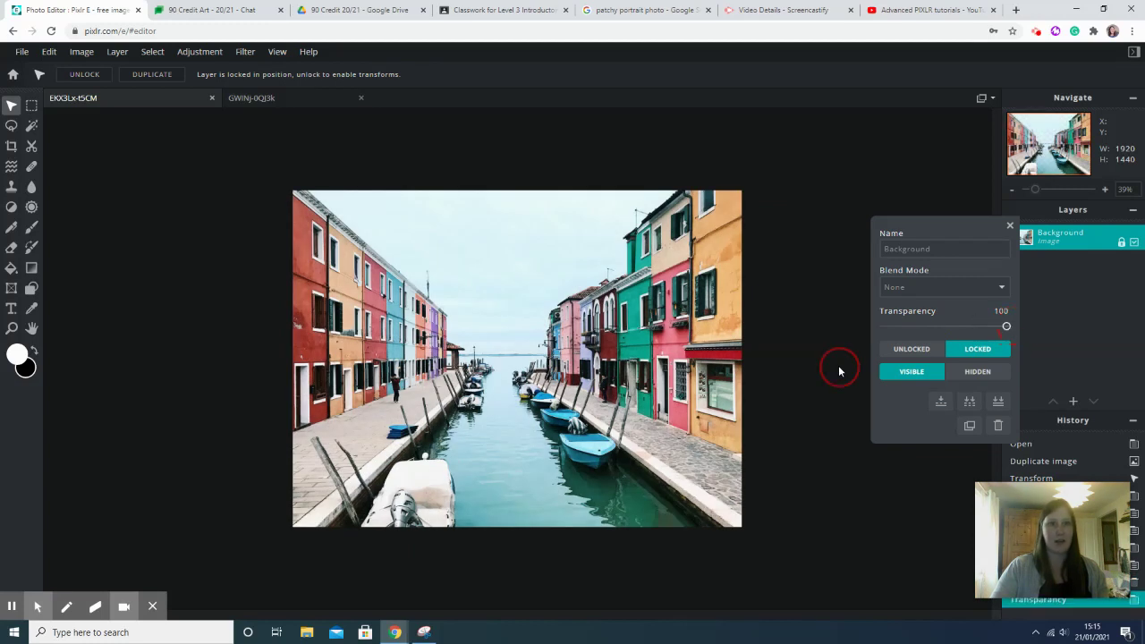
click(1009, 225)
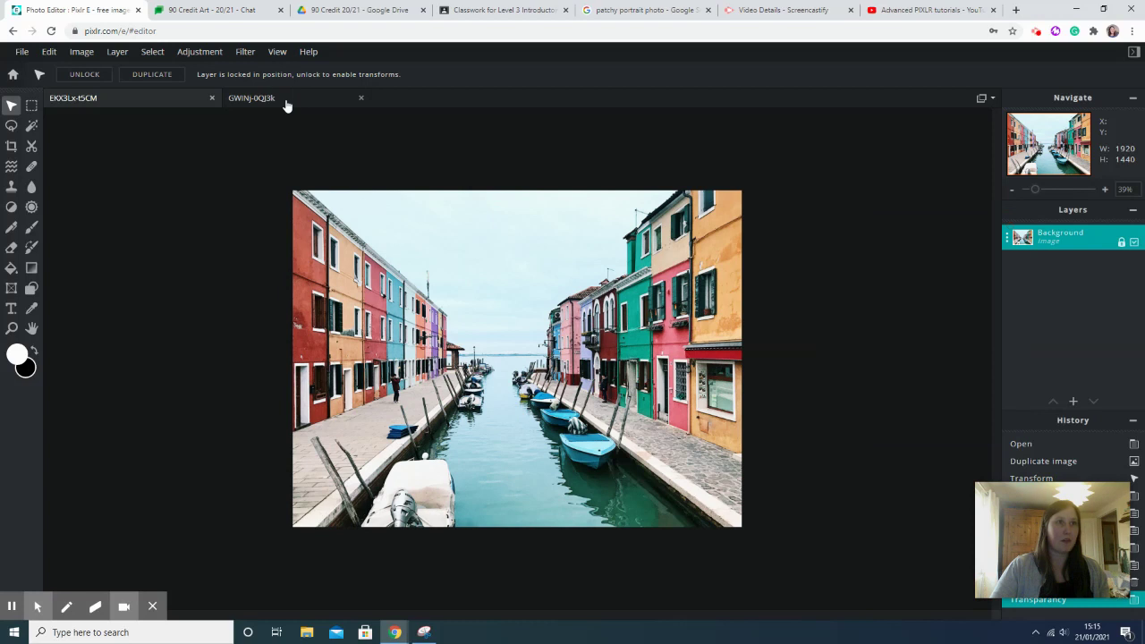
Return to the penguin image and activate the Lasso tool with the Magnetic type, dismissing the advert
click(269, 97)
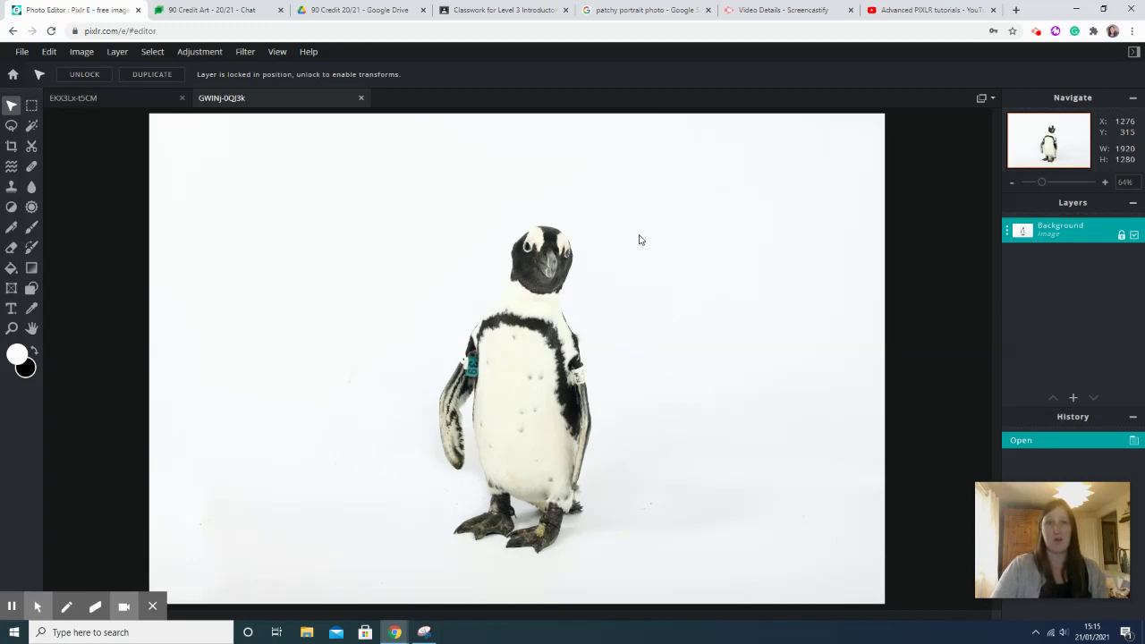
click(12, 126)
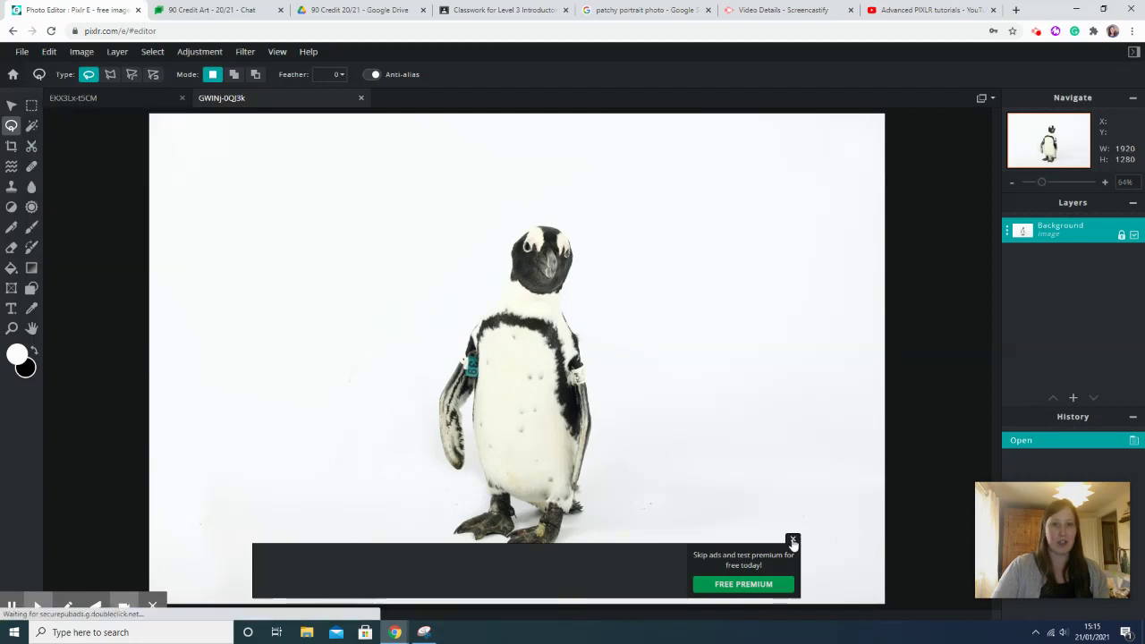
click(793, 542)
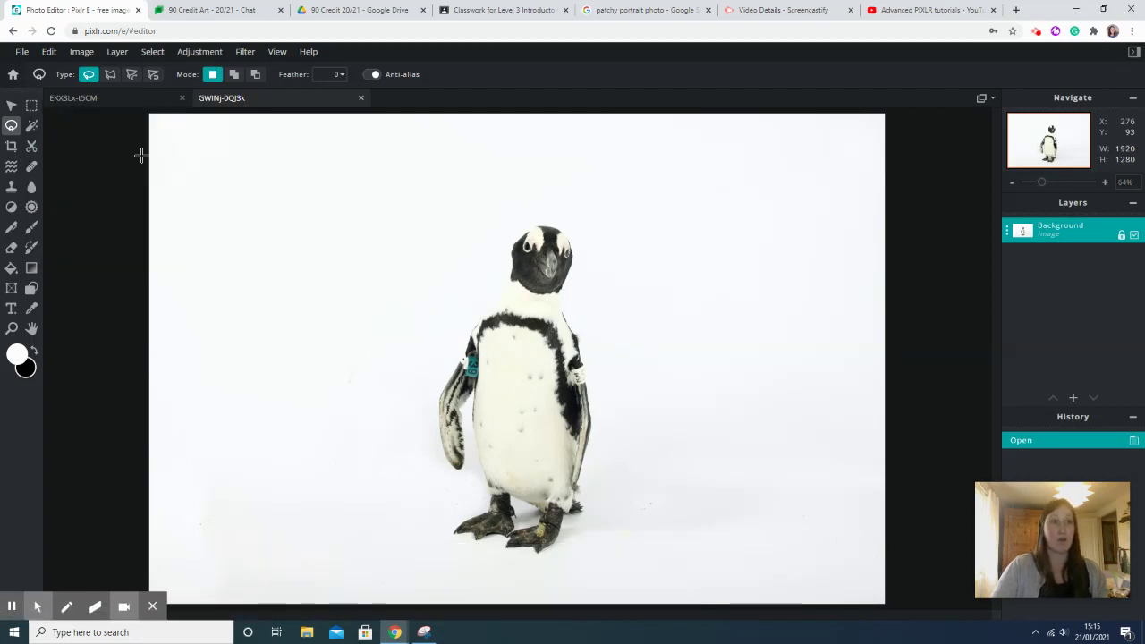
click(154, 76)
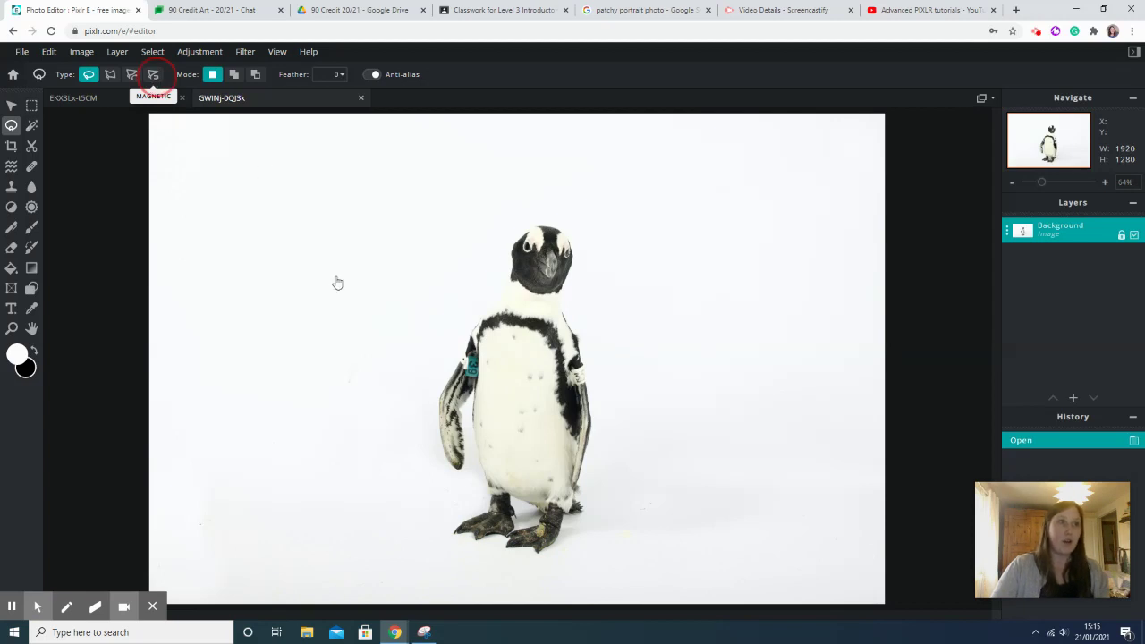
click(155, 77)
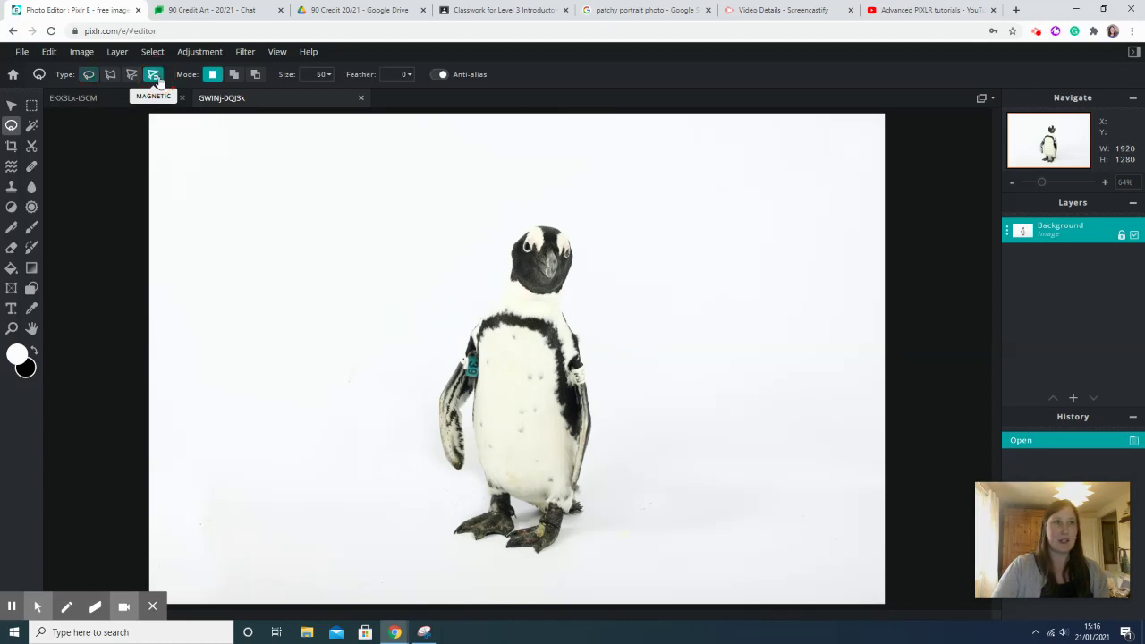
Trace around the whole penguin with the magnetic lasso and close the outline at its head to make a selection
click(563, 231)
mouse_move(577, 265)
mouse_down()
mouse_move(553, 311)
mouse_move(569, 315)
mouse_move(589, 371)
mouse_move(583, 493)
mouse_move(583, 483)
mouse_move(544, 554)
mouse_move(514, 556)
mouse_move(481, 536)
mouse_move(442, 542)
mouse_move(452, 523)
mouse_move(506, 498)
mouse_move(449, 462)
mouse_move(441, 424)
mouse_move(460, 344)
mouse_move(505, 281)
mouse_move(506, 225)
mouse_move(565, 234)
mouse_up()
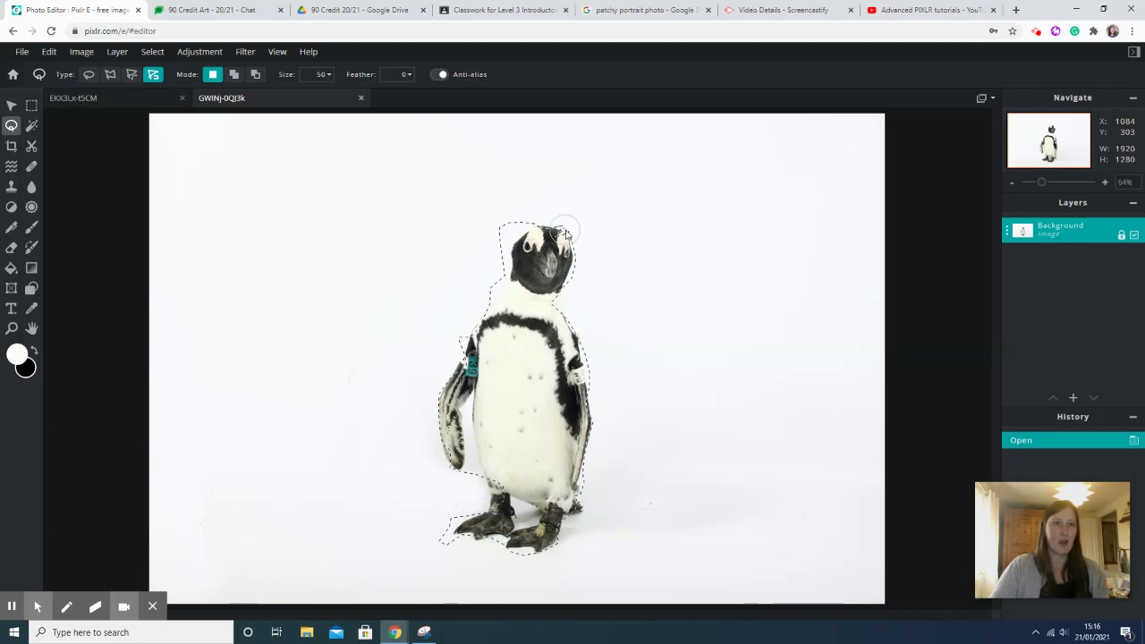
click(564, 232)
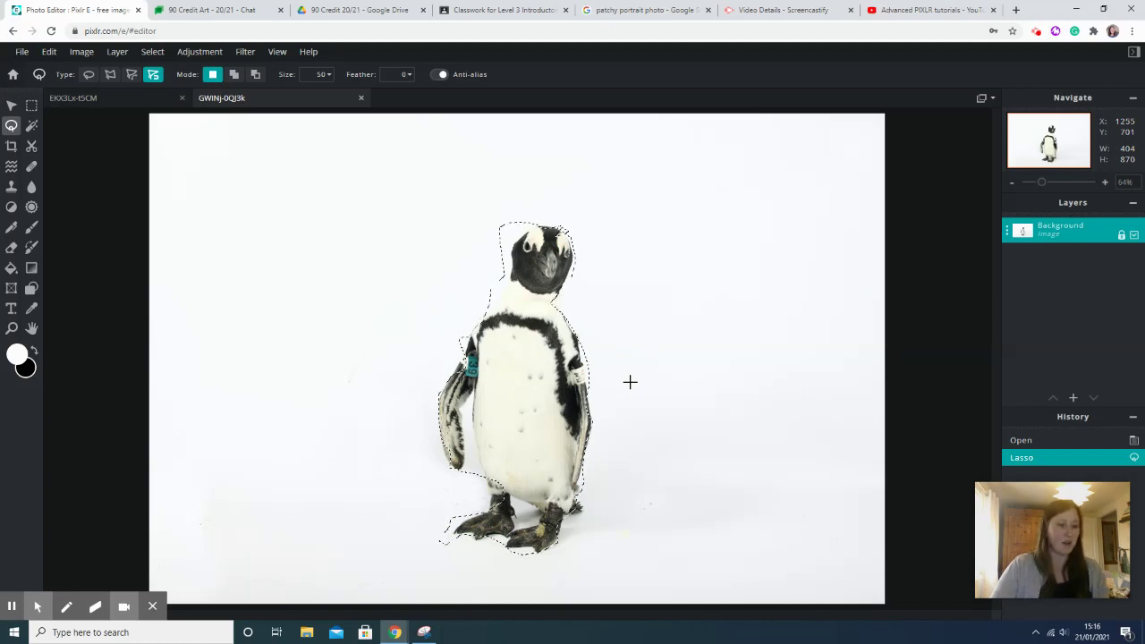
Cut the selected penguin out of its photo and paste it into the canal image as a new layer
key(alt)
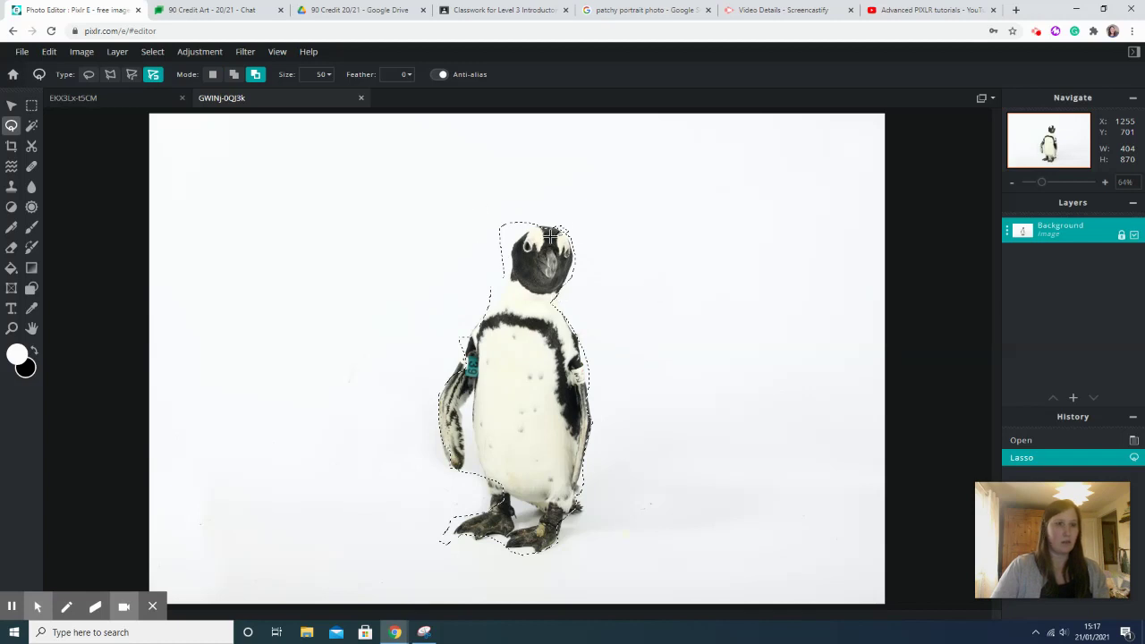
key(ctrl+x)
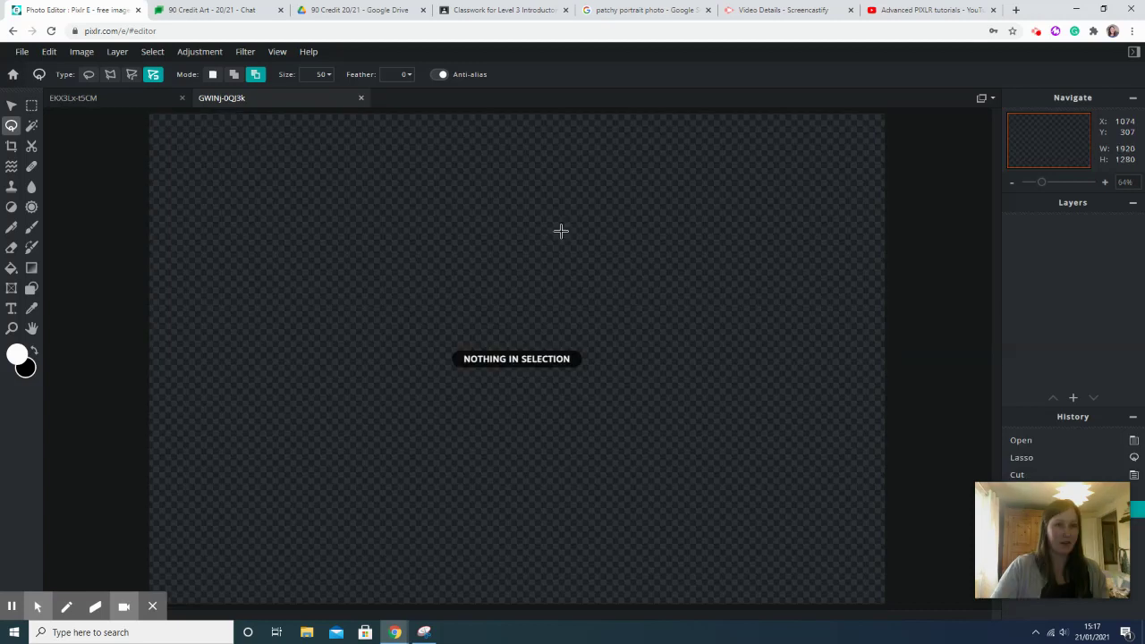
click(10, 106)
click(120, 104)
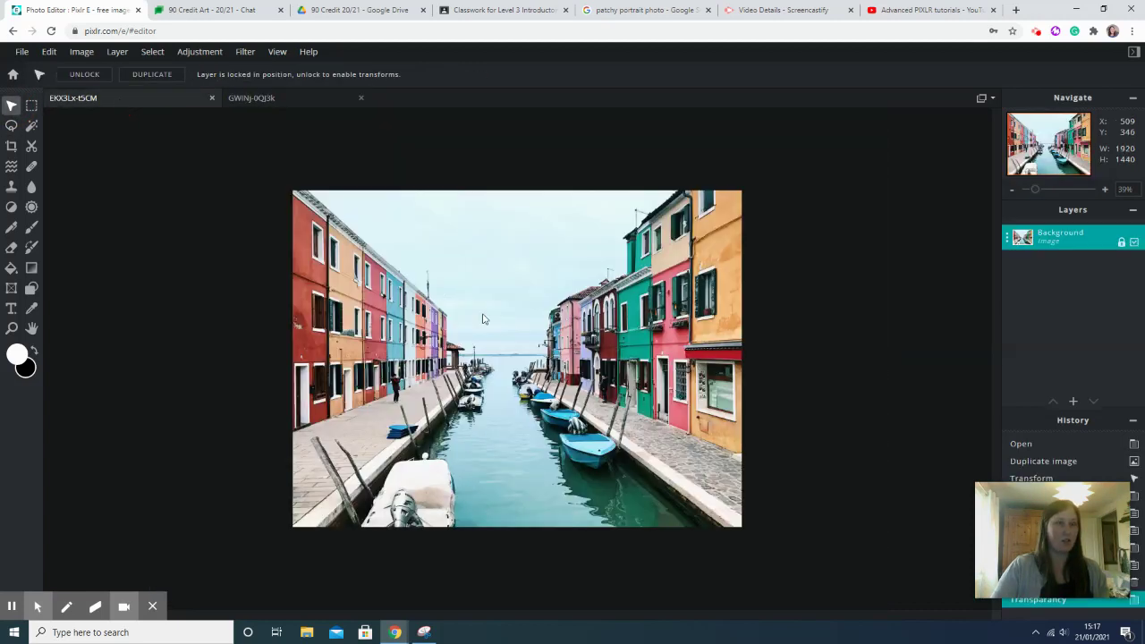
key(ctrl+v)
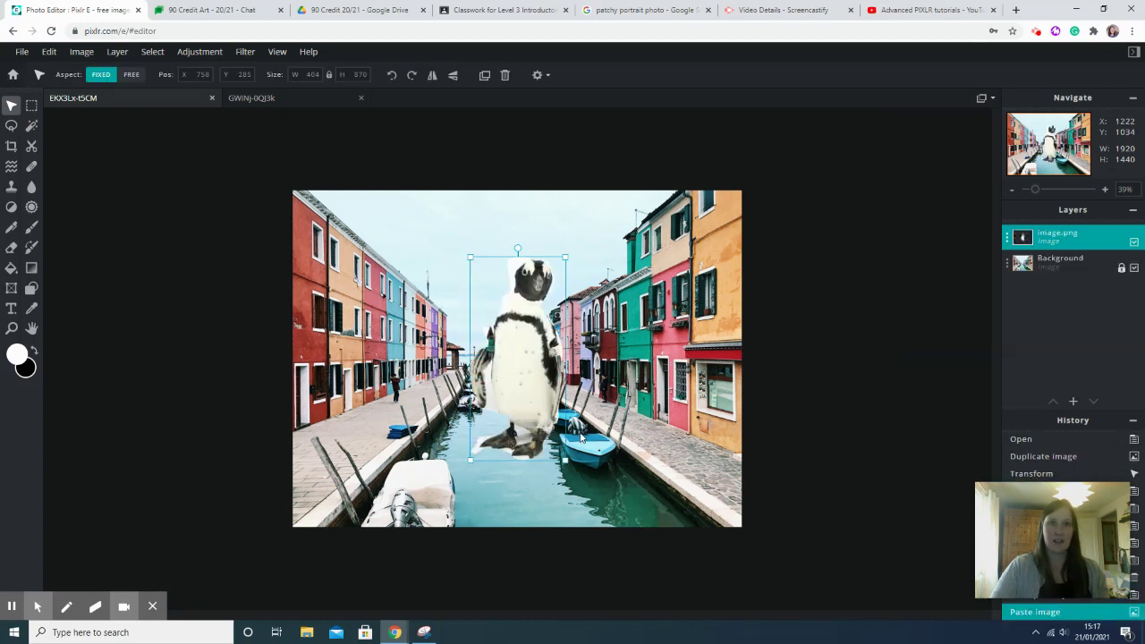
Scale the pasted penguin down to about 261 × 562 px and place it standing on the nearest blue boat on the canal
drag(528, 386, 686, 408)
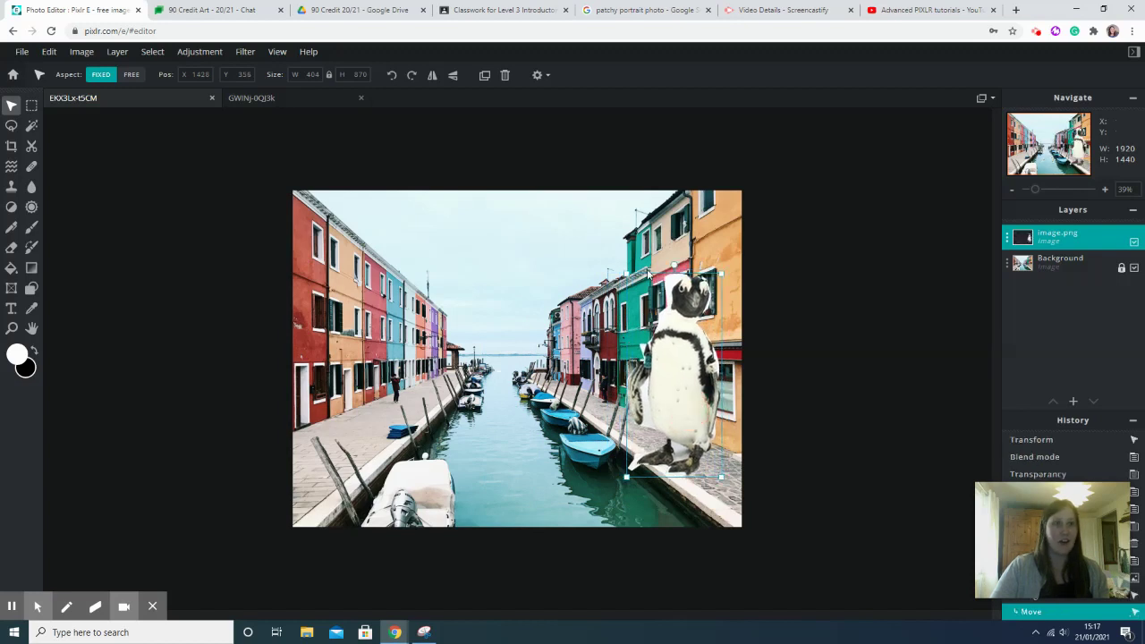
drag(626, 272, 659, 380)
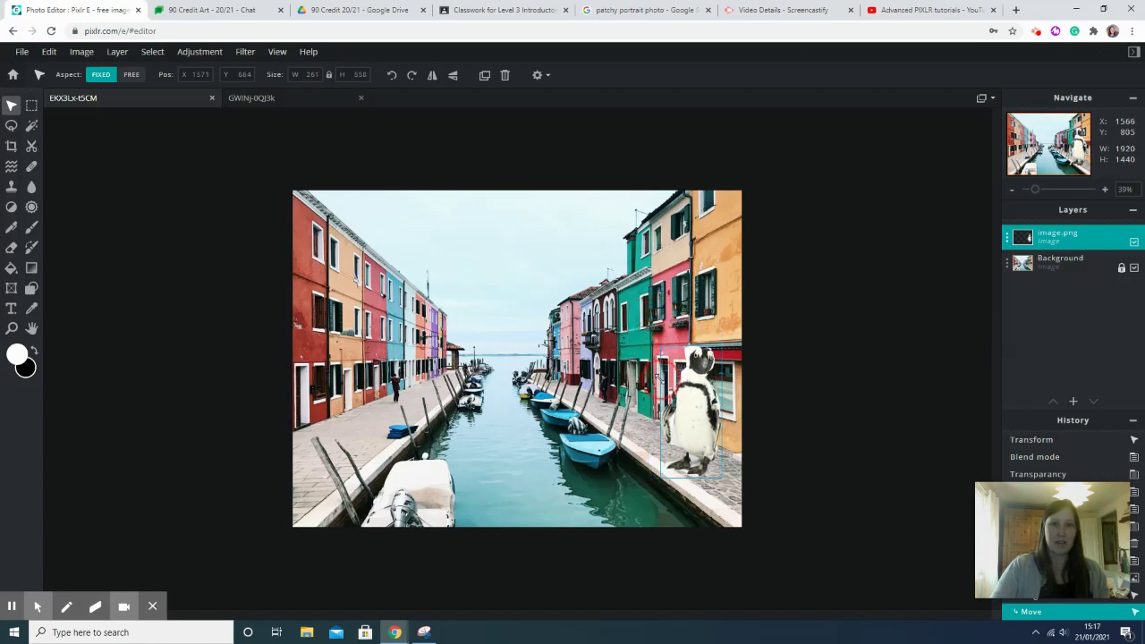
click(703, 435)
drag(703, 435, 604, 409)
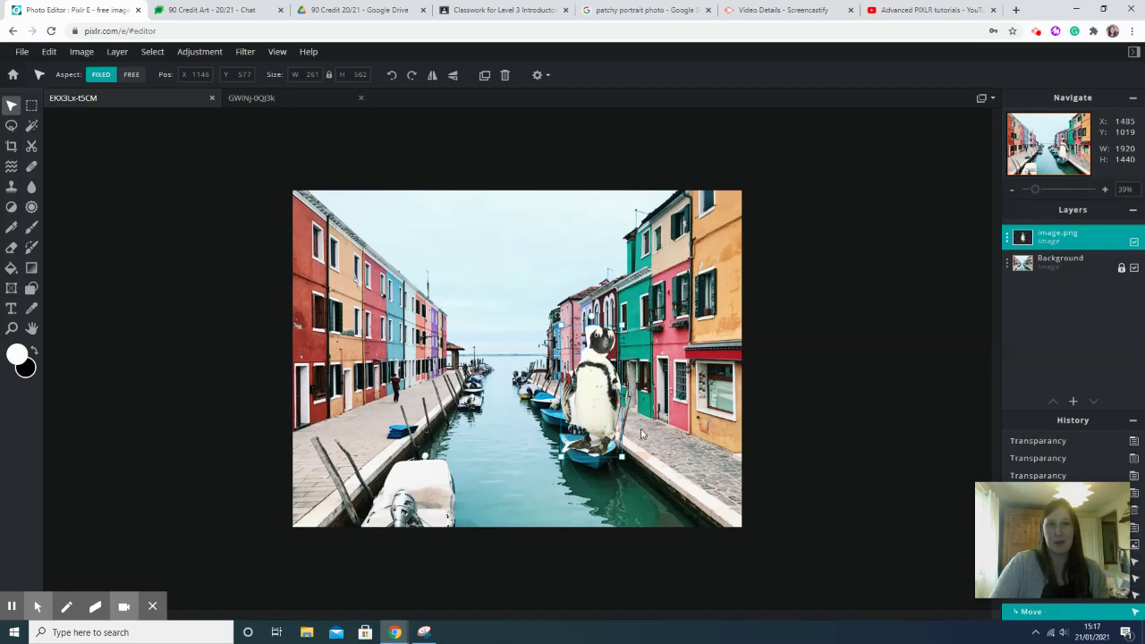
Review the transparency setting of the penguin layer, close its layer settings and reselect the penguin layer
click(1007, 238)
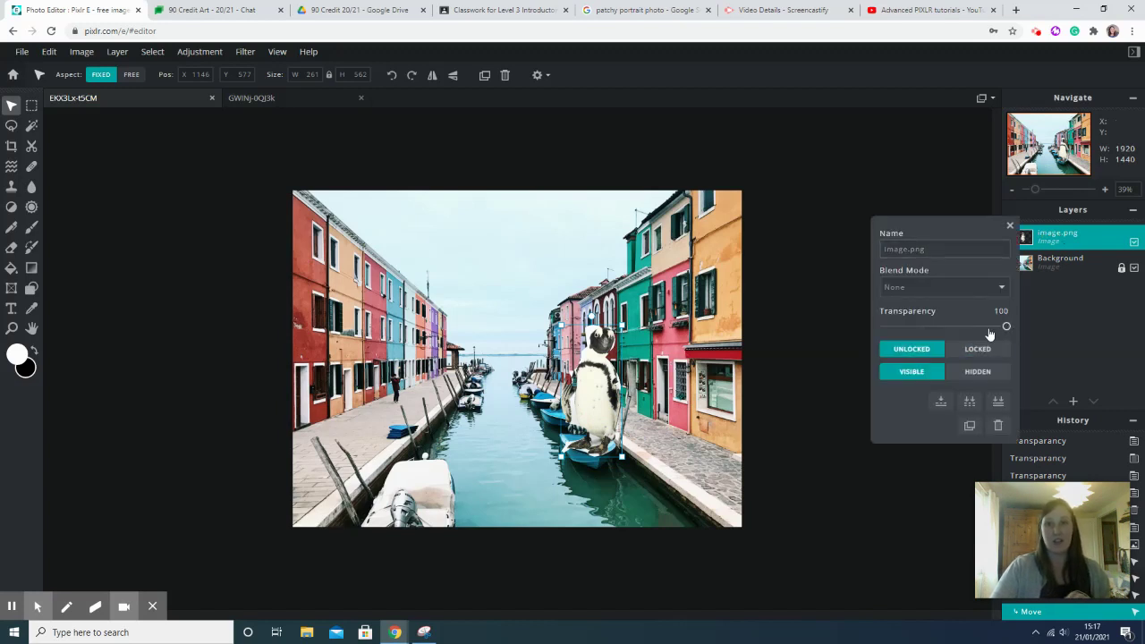
drag(981, 331, 1011, 333)
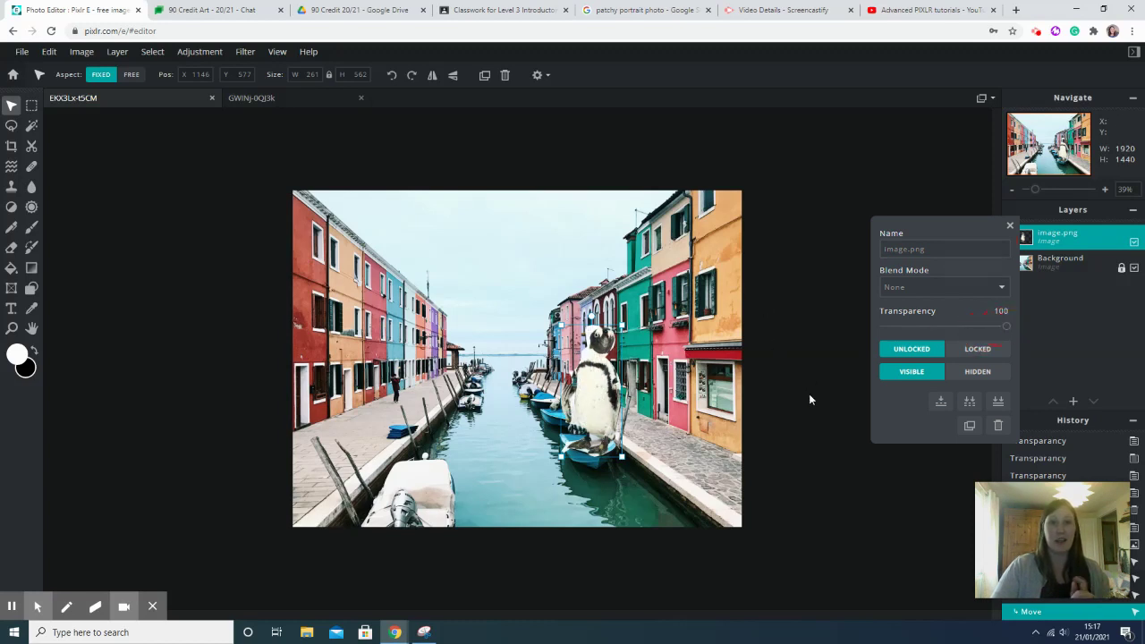
click(809, 353)
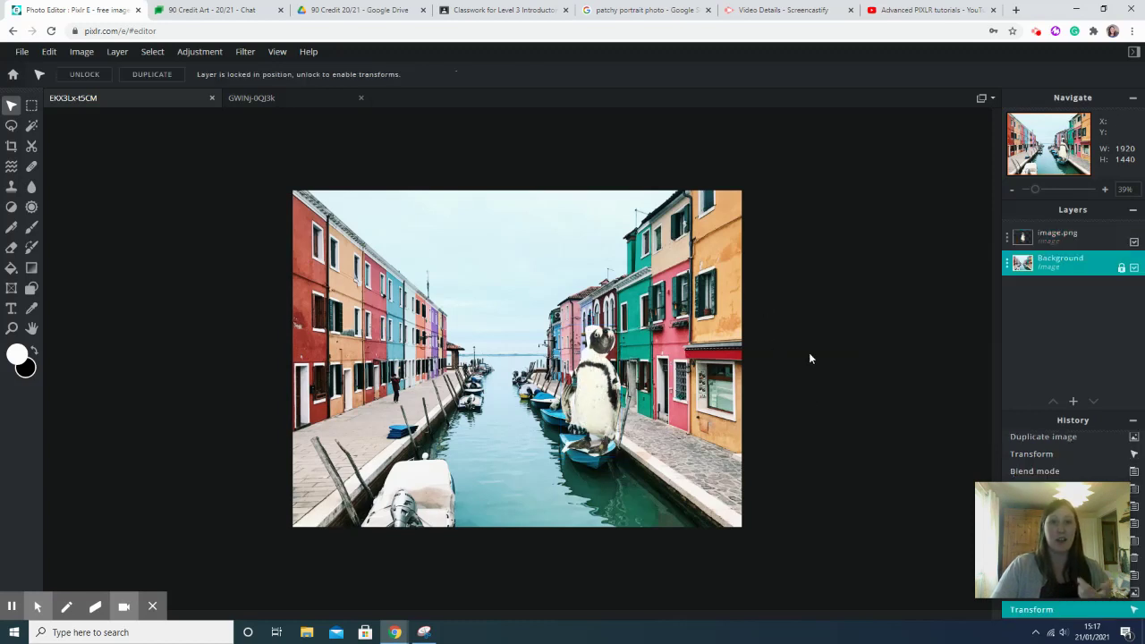
click(1038, 233)
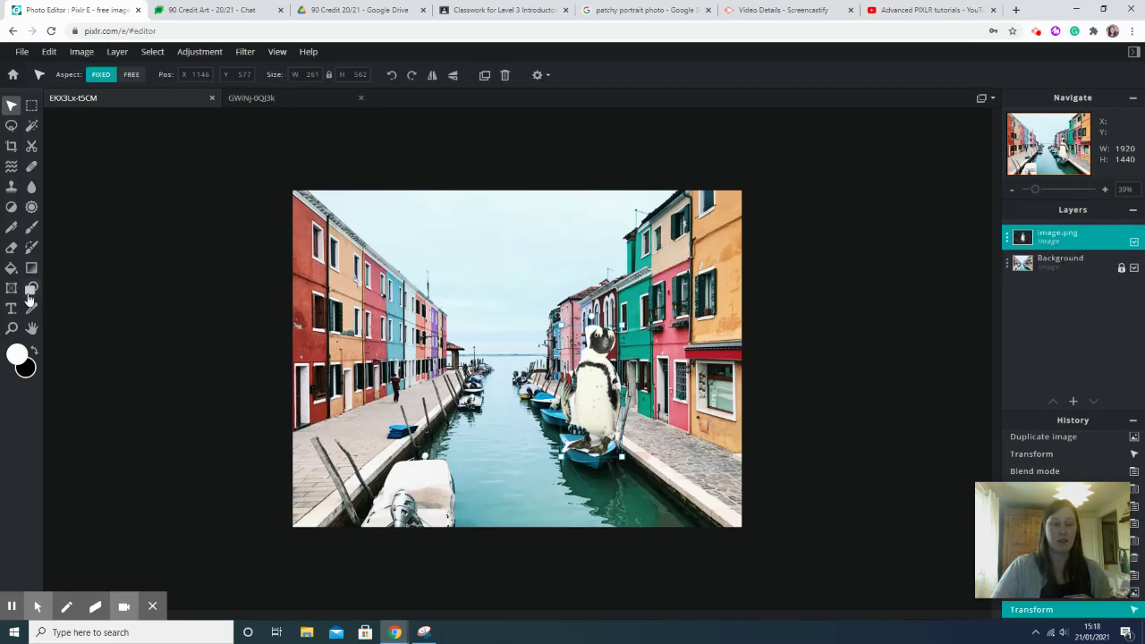